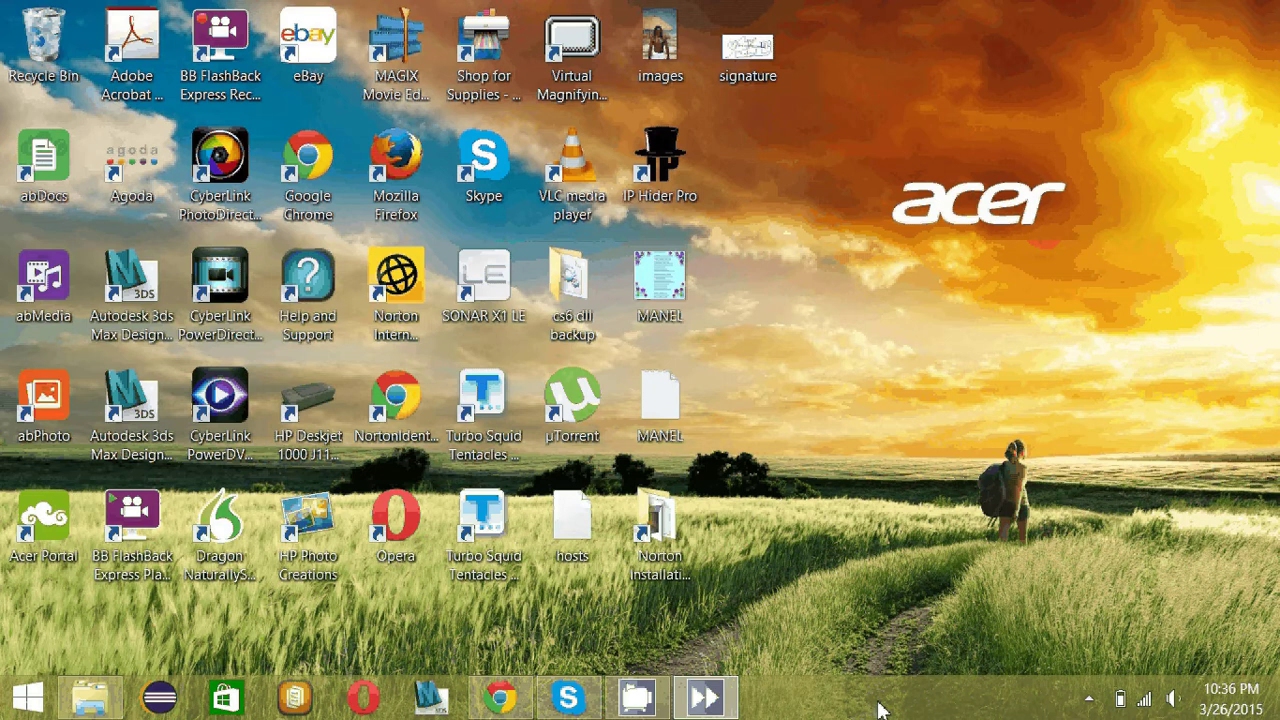
Open Task Manager and maximize its window to show the running processes.
right_click(879, 709)
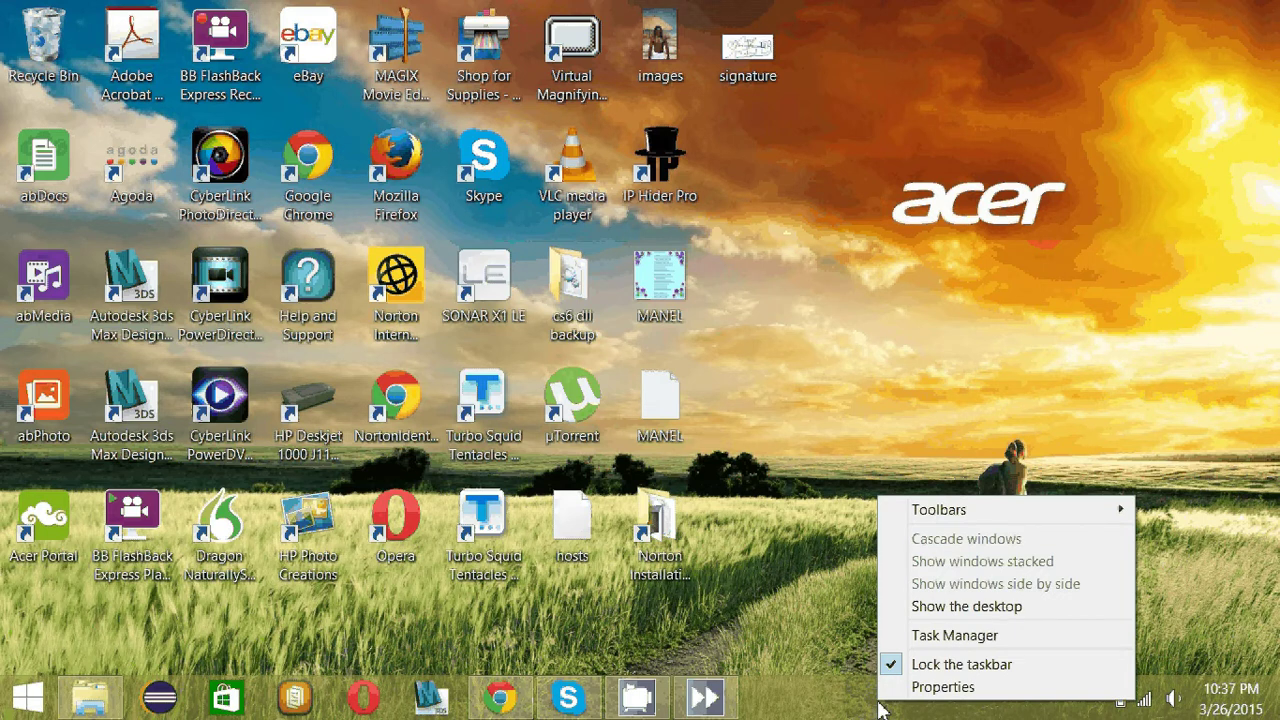
left_click(937, 636)
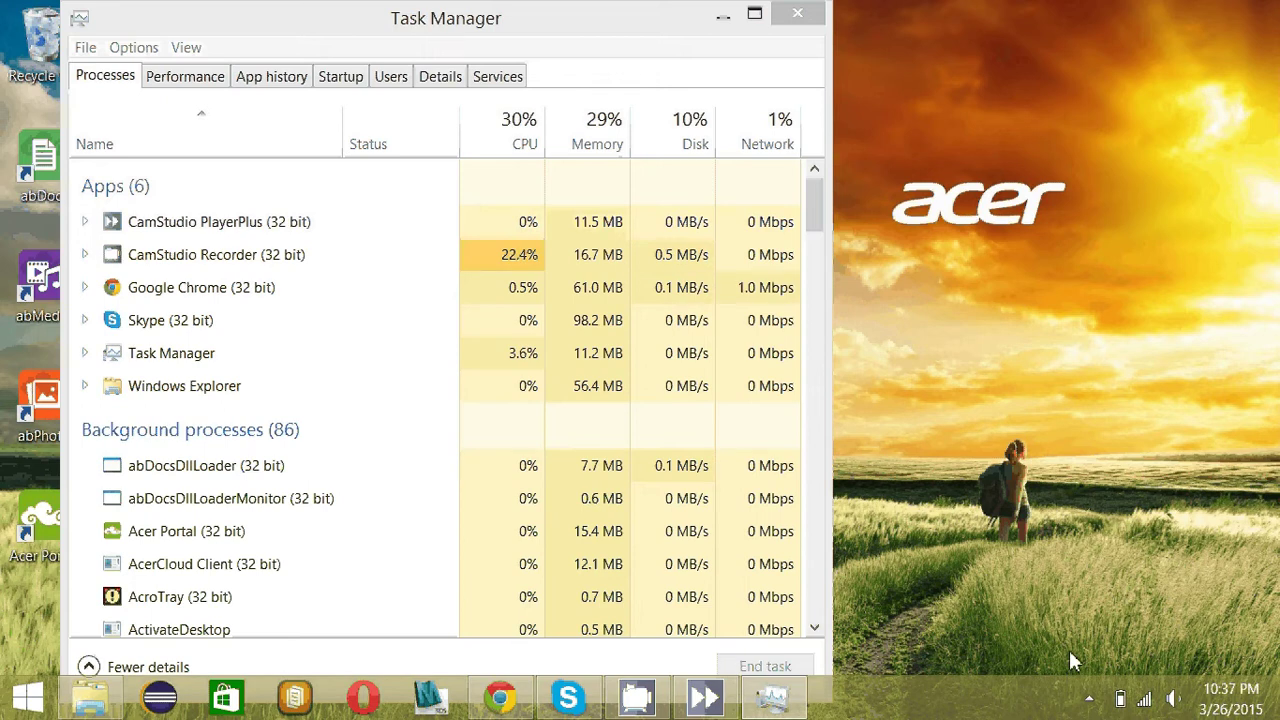
left_click(754, 18)
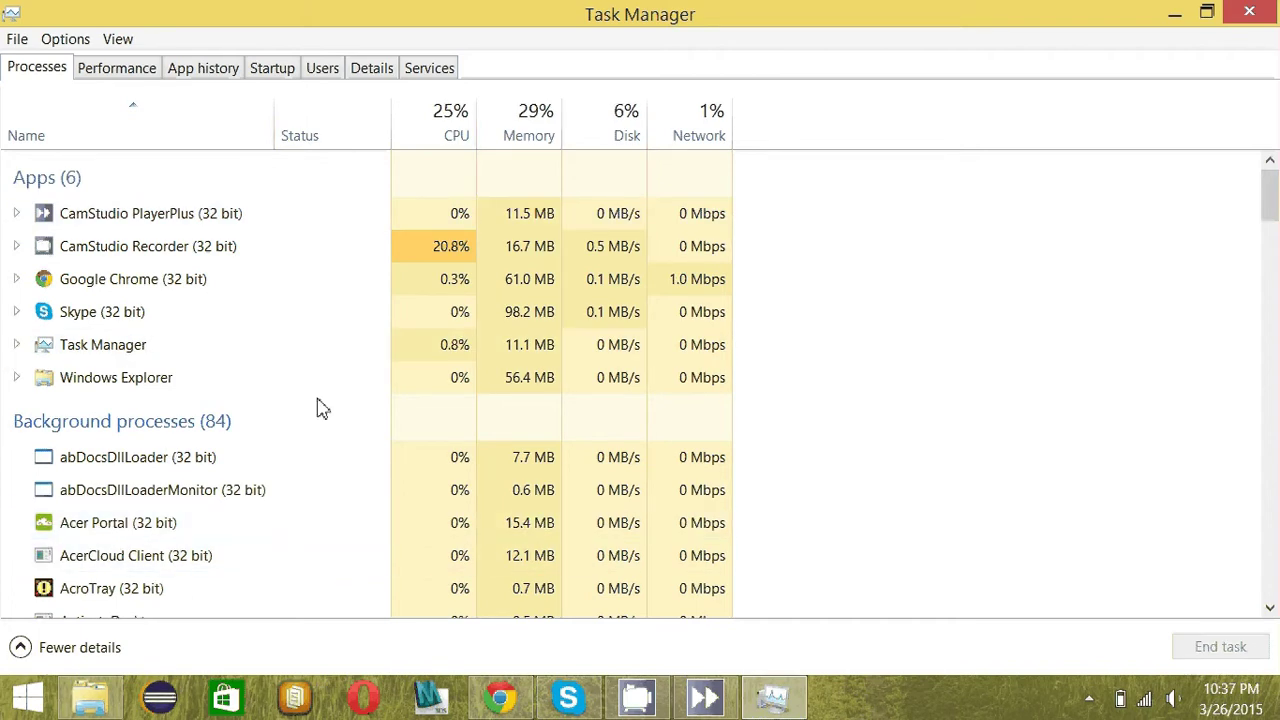
scroll(329, 409, "down", 1)
scroll(333, 410, "up", 1)
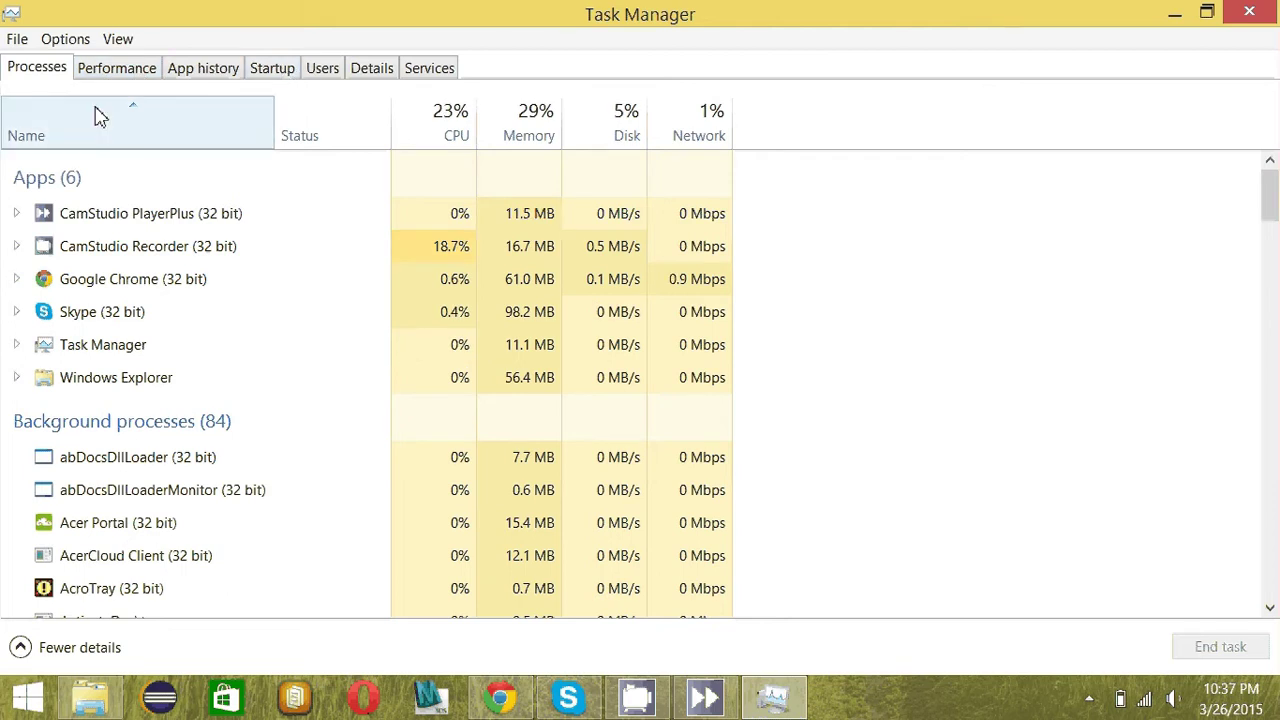
Examine the startup programs and their startup impact through the whole list.
left_click(272, 68)
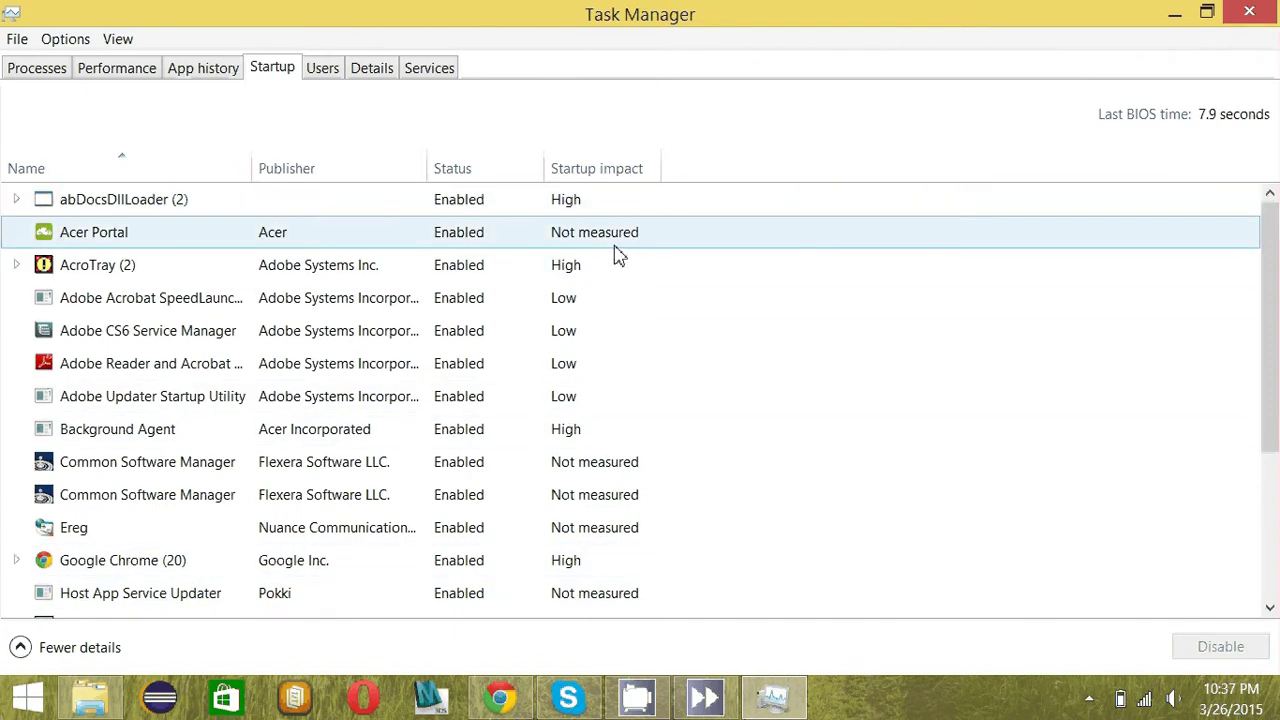
mouse_move(616, 246)
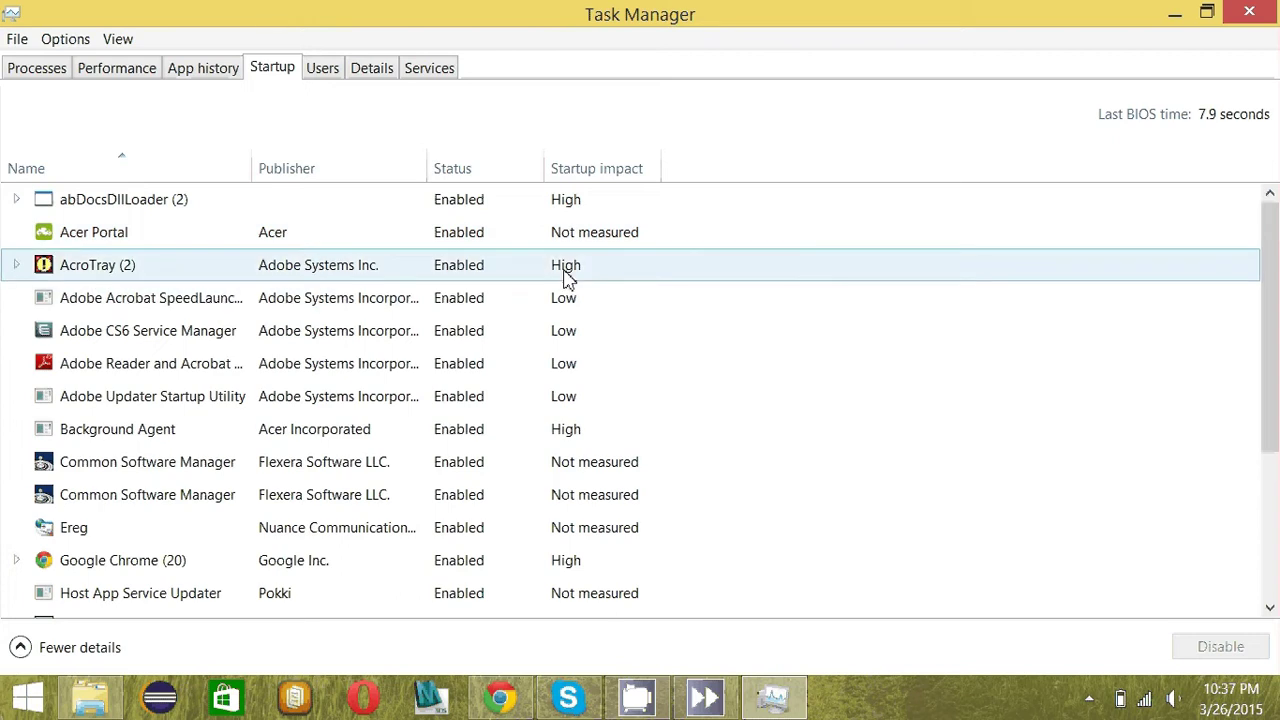
scroll(617, 500, "down", 1)
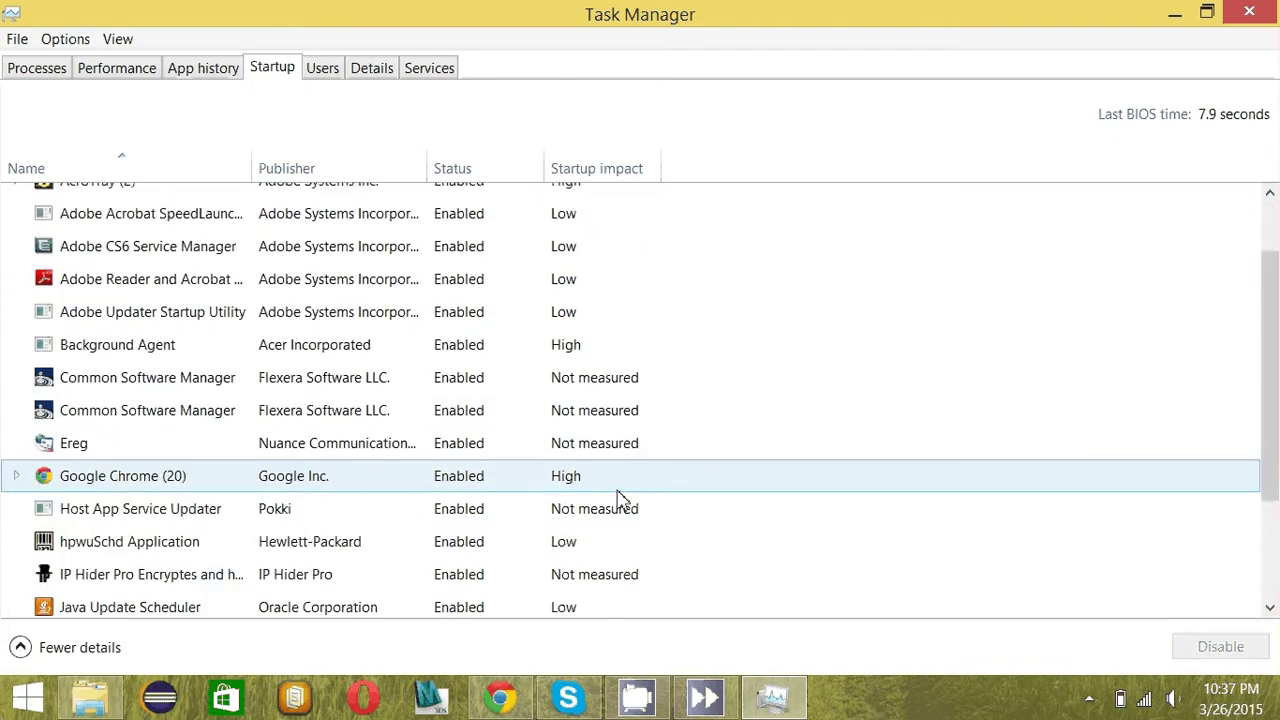
scroll(620, 483, "down", 1)
scroll(620, 483, "down", 1)
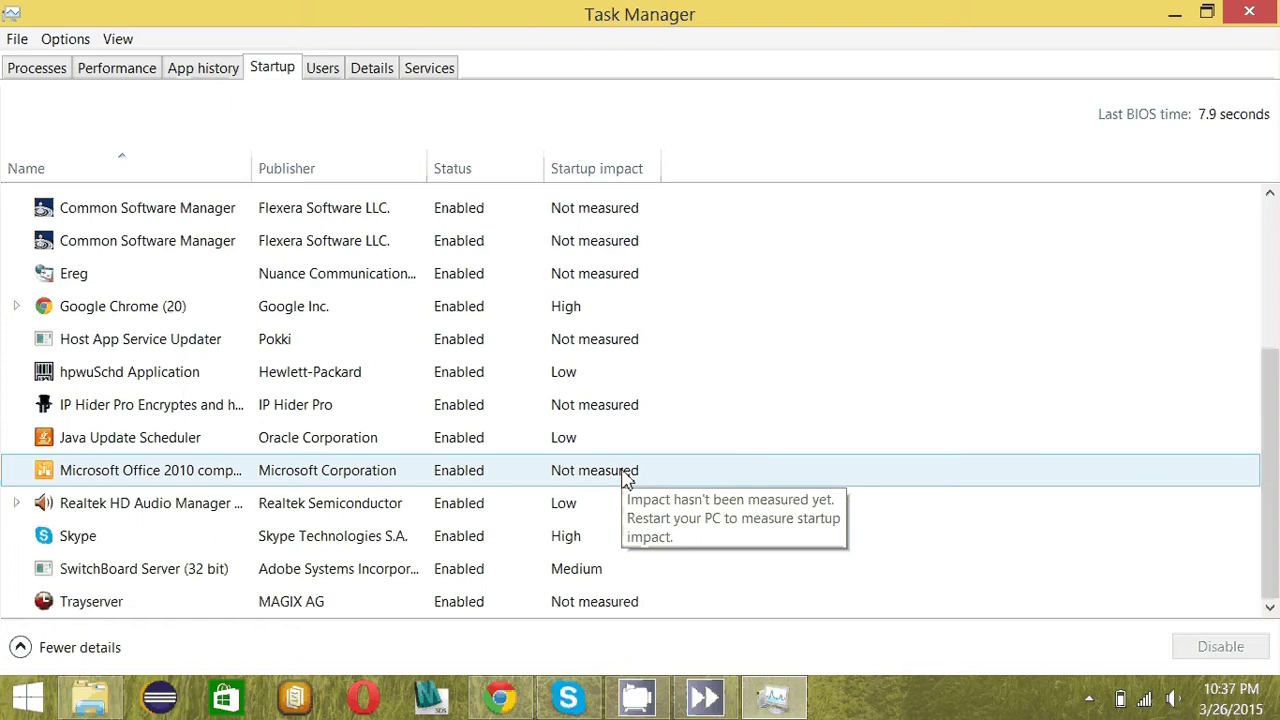
scroll(623, 480, "up", 3)
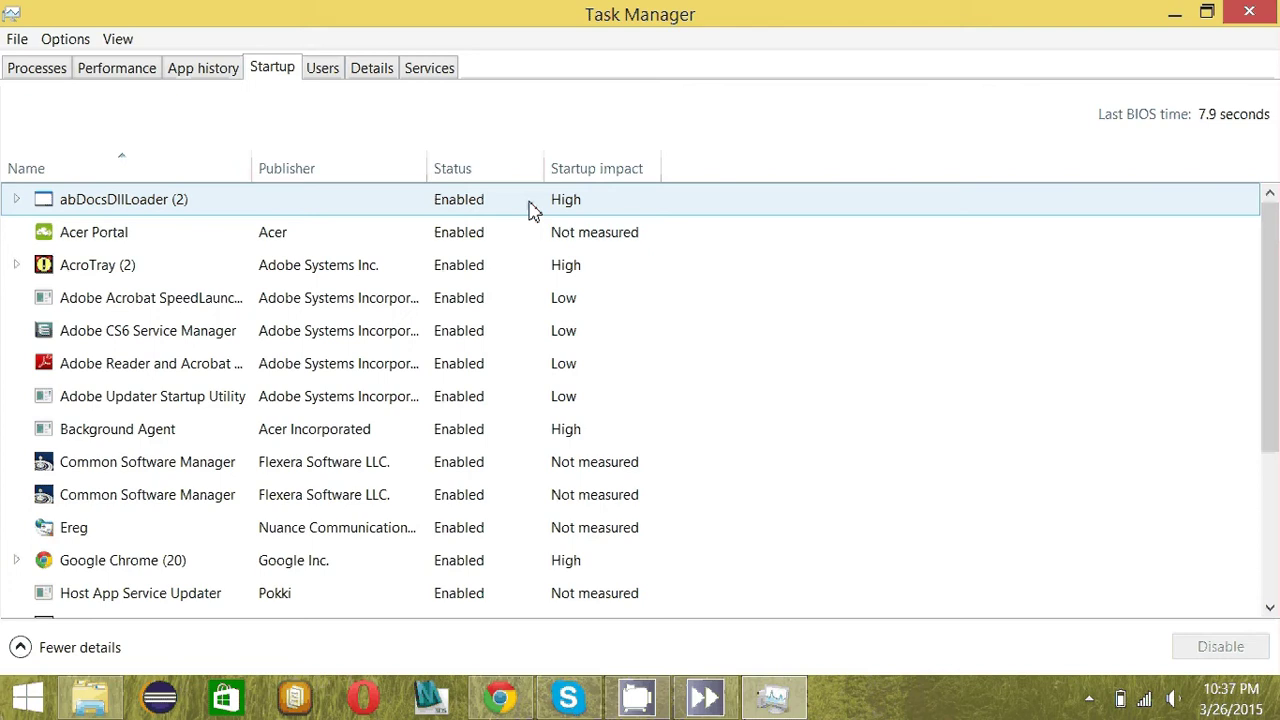
Disable abDocsDllLoader and Acer Portal as startup programs.
right_click(452, 212)
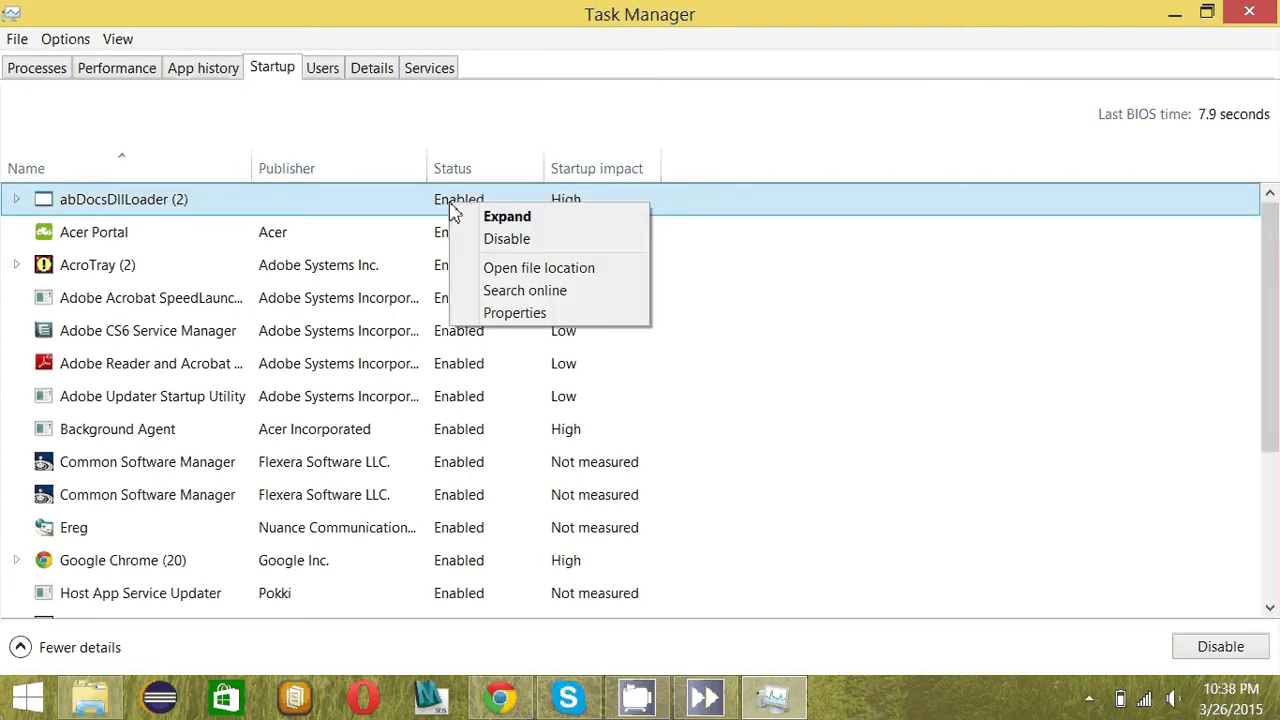
left_click(505, 246)
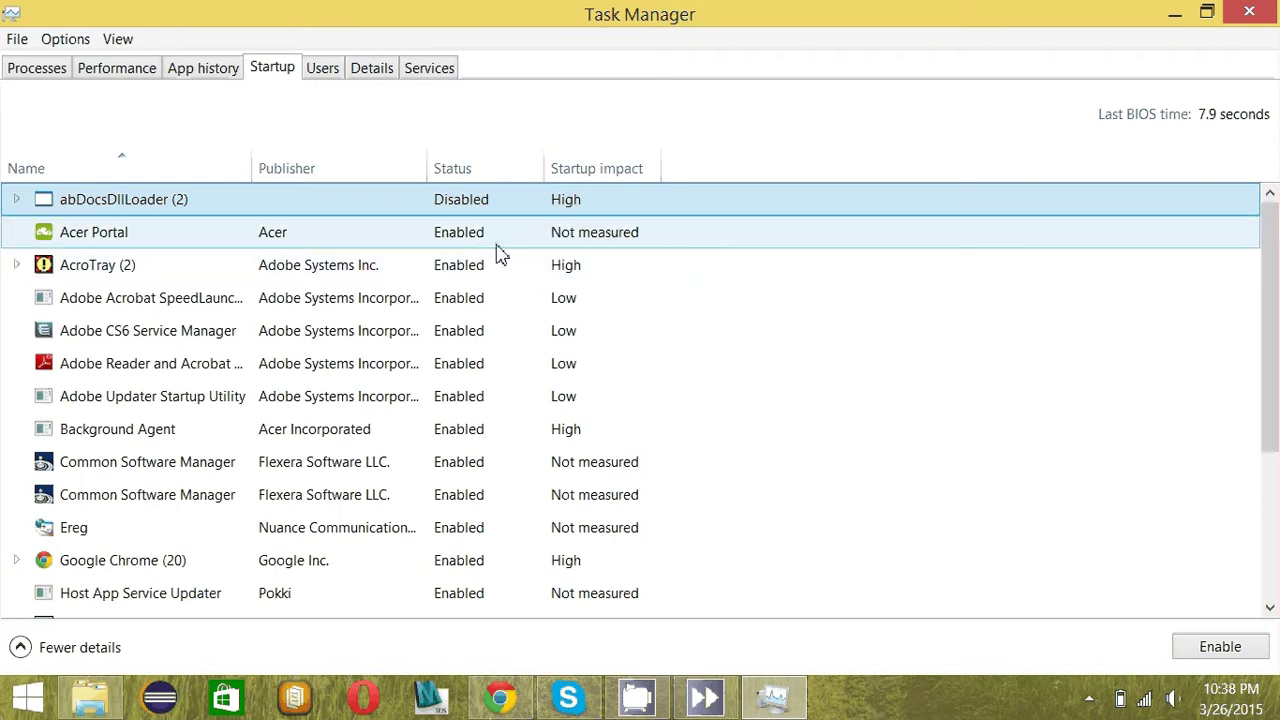
right_click(480, 240)
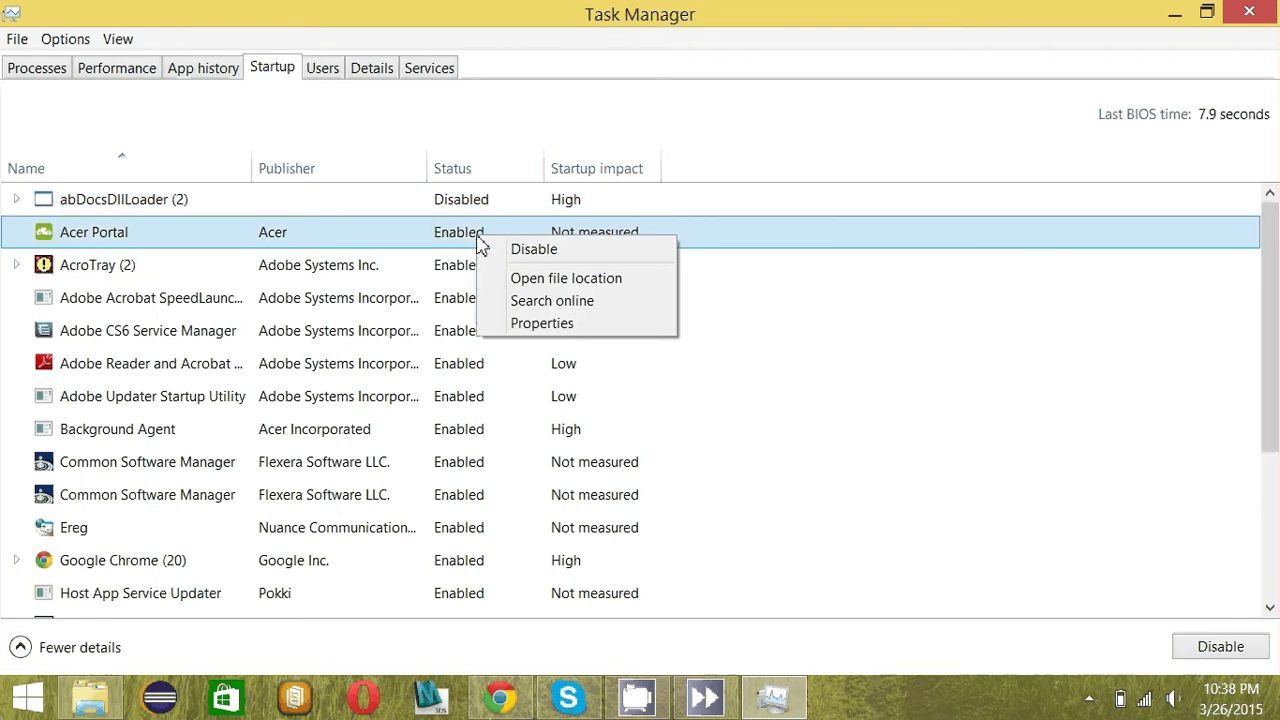
left_click(532, 251)
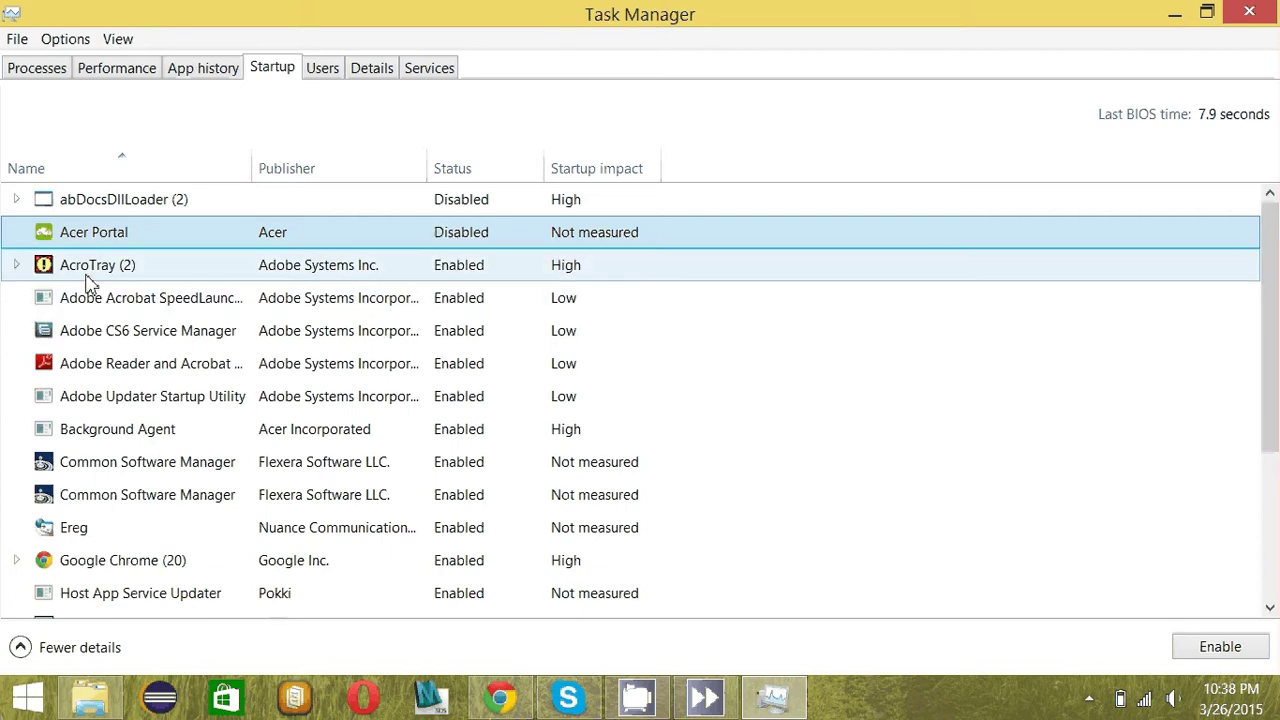
Disable the AcroTray and Background Agent startup programs.
right_click(492, 272)
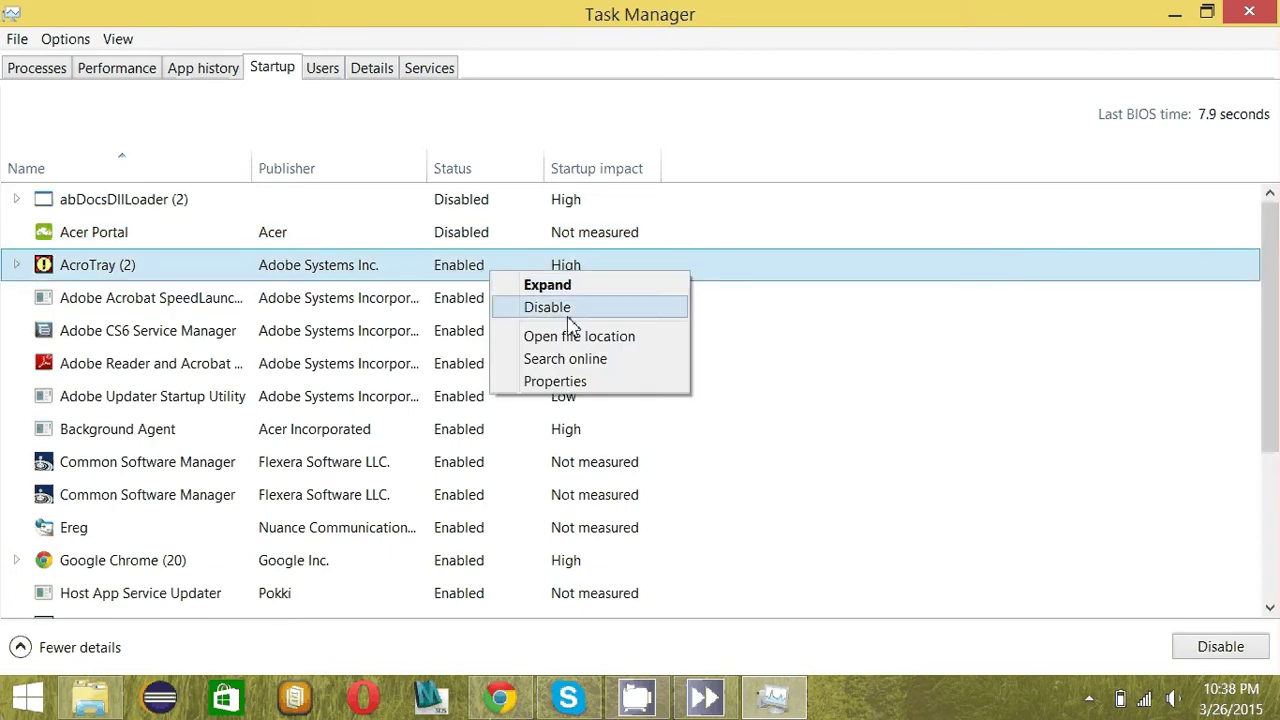
left_click(518, 306)
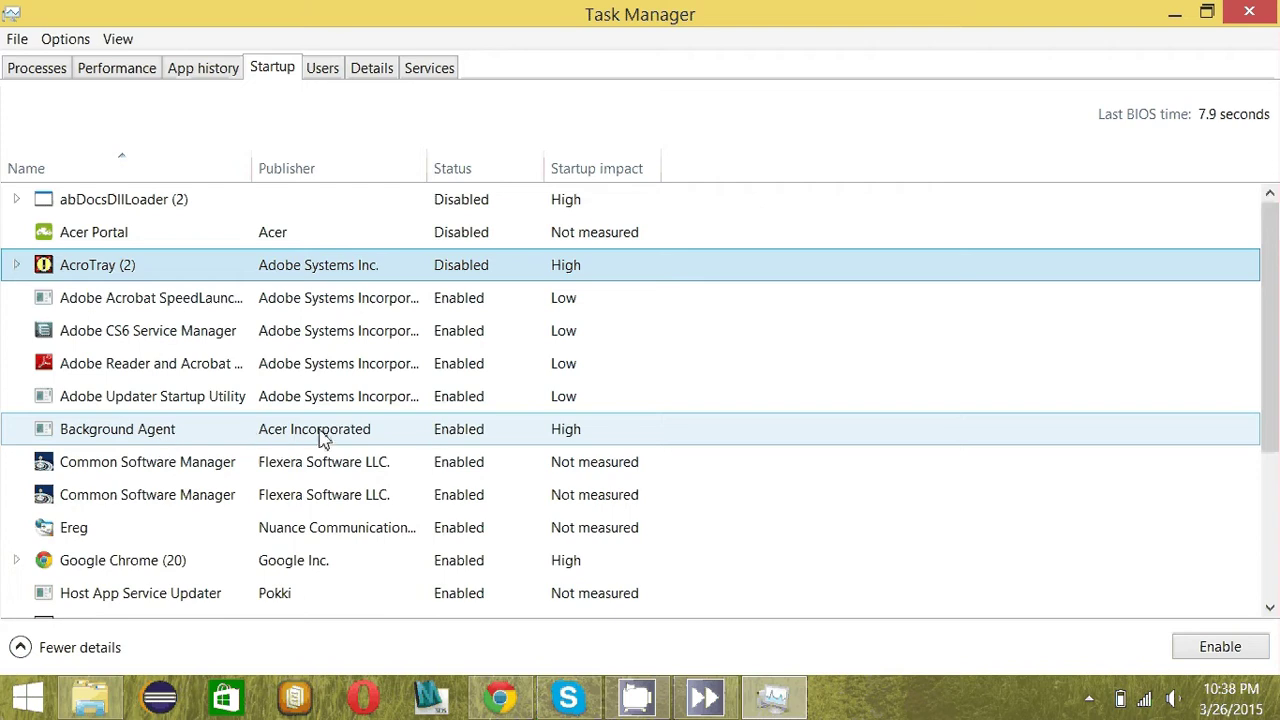
right_click(466, 433)
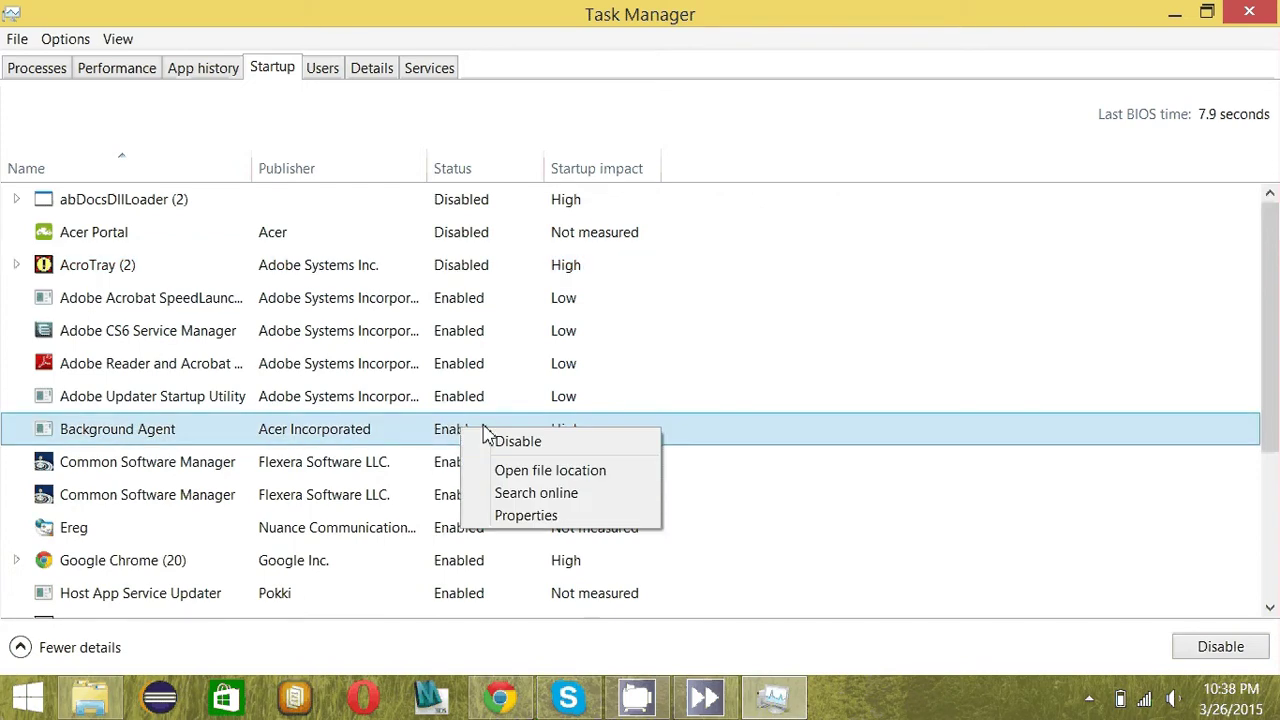
left_click(538, 446)
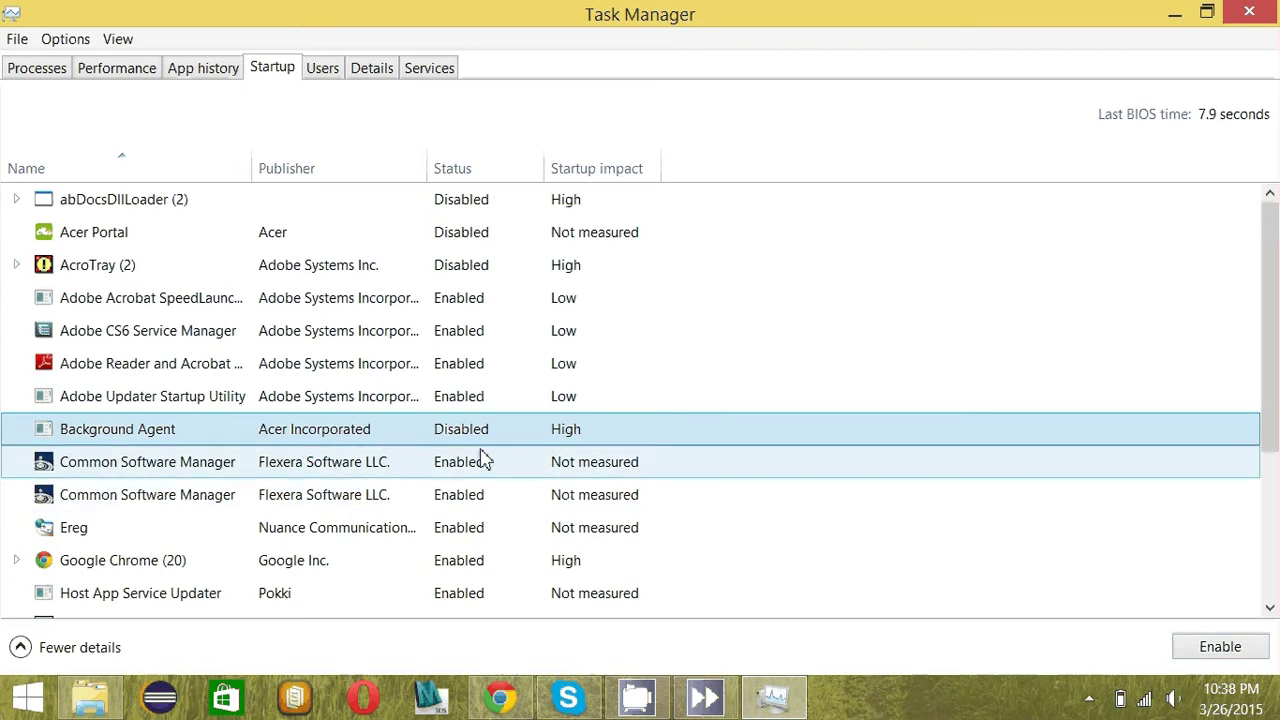
Disable the Ereg and IP Hider Pro entries further down the startup list.
scroll(482, 458, "down", 2)
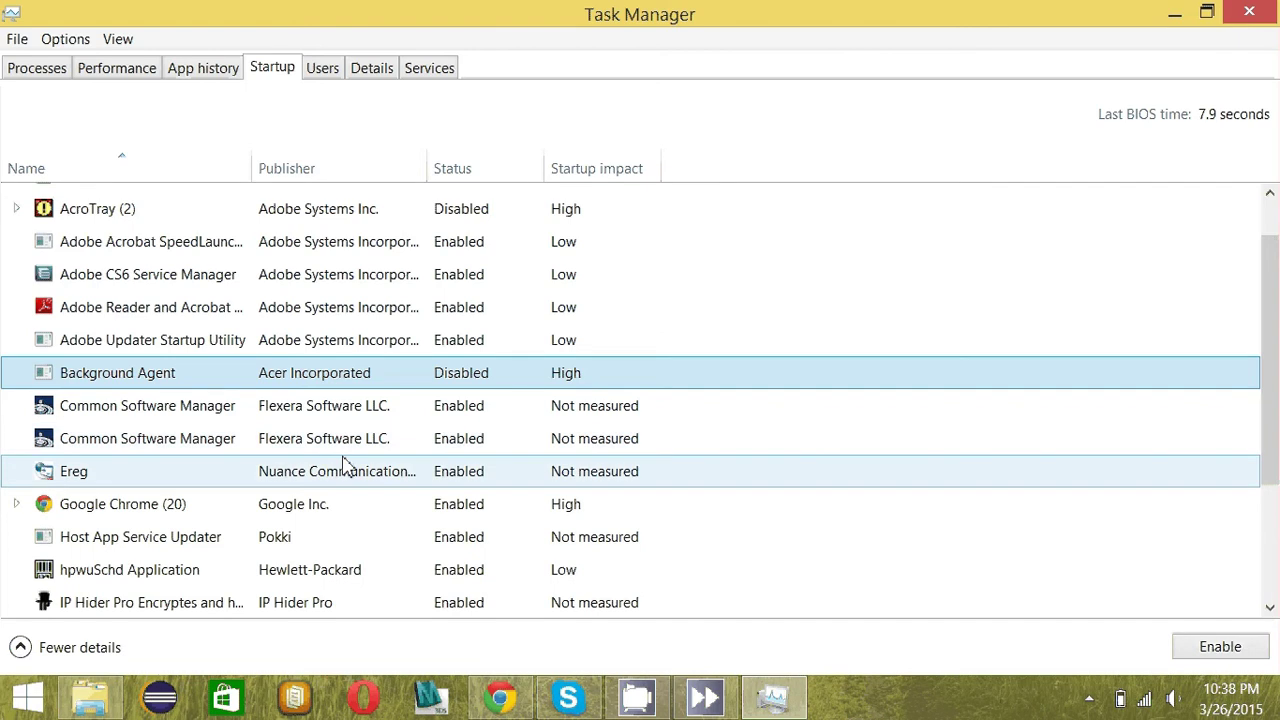
scroll(343, 466, "down", 1)
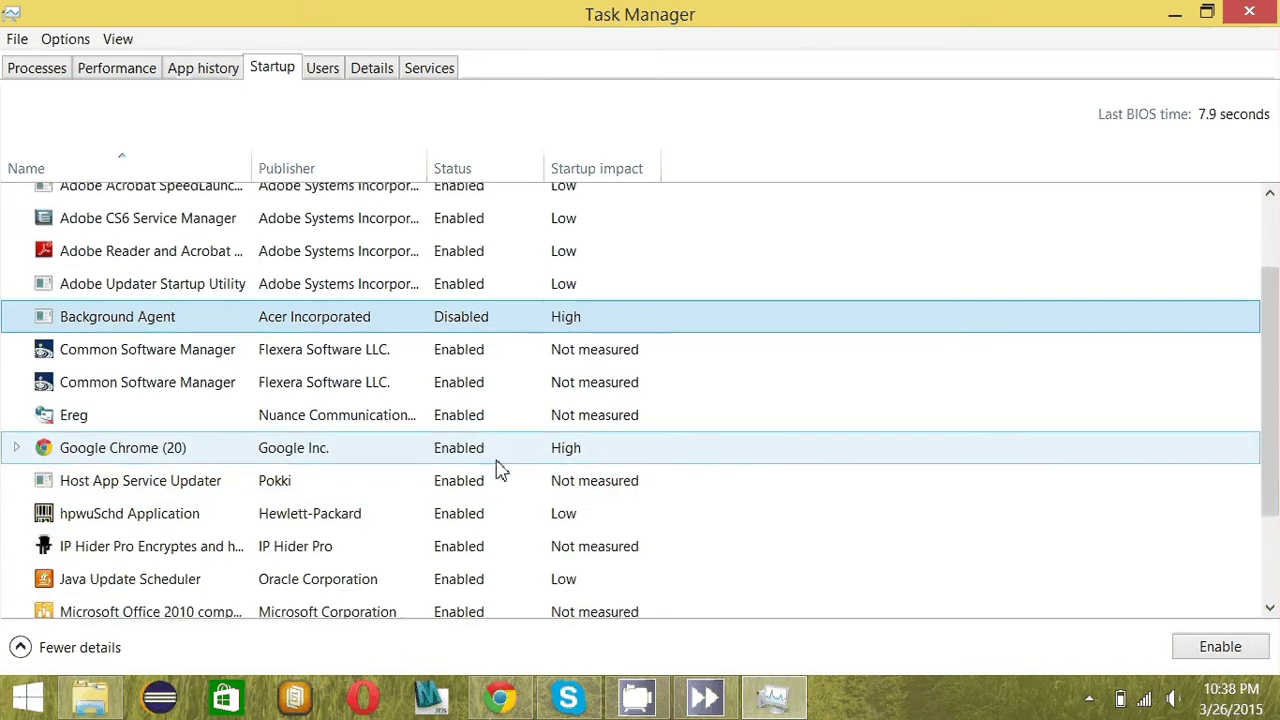
scroll(500, 470, "down", 1)
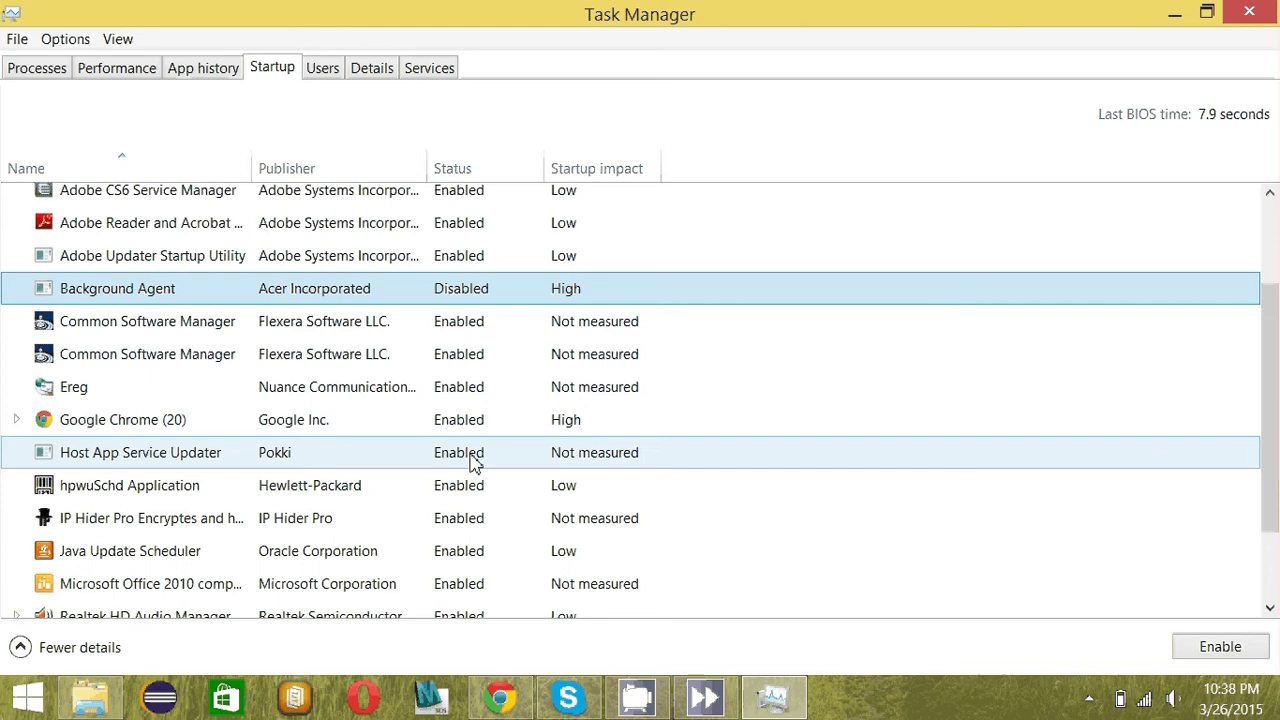
scroll(474, 462, "down", 1)
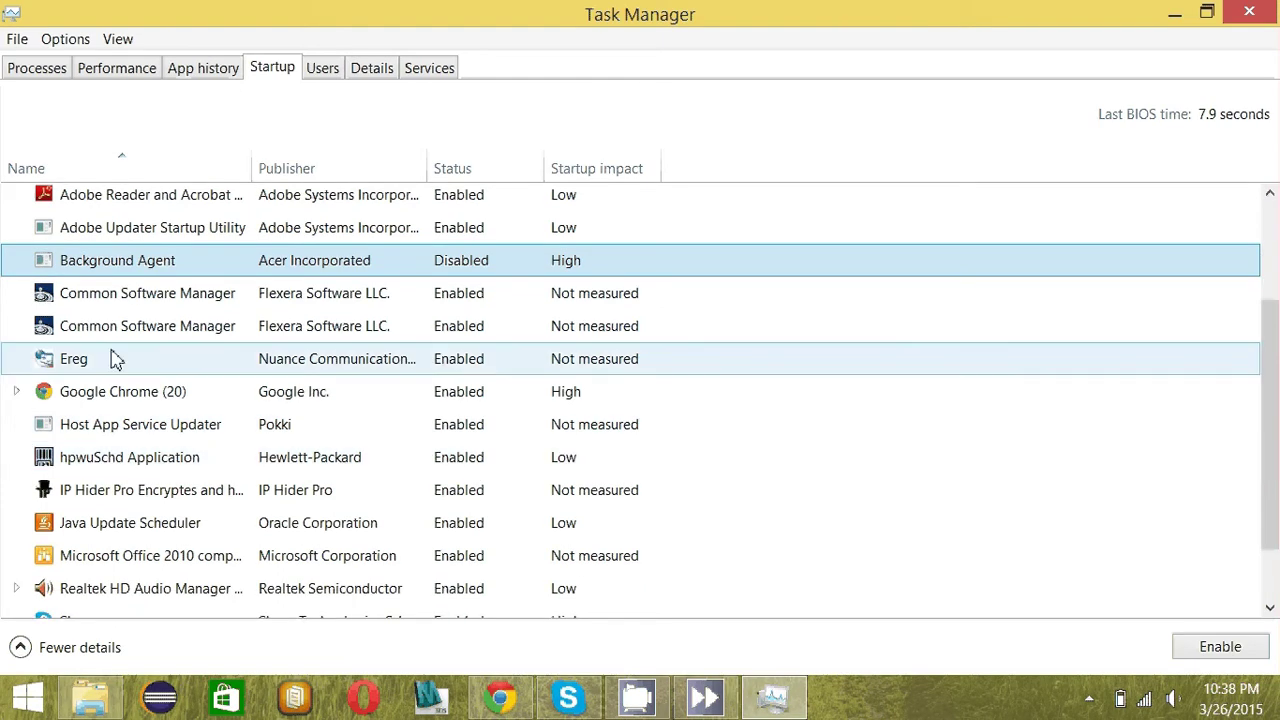
right_click(465, 370)
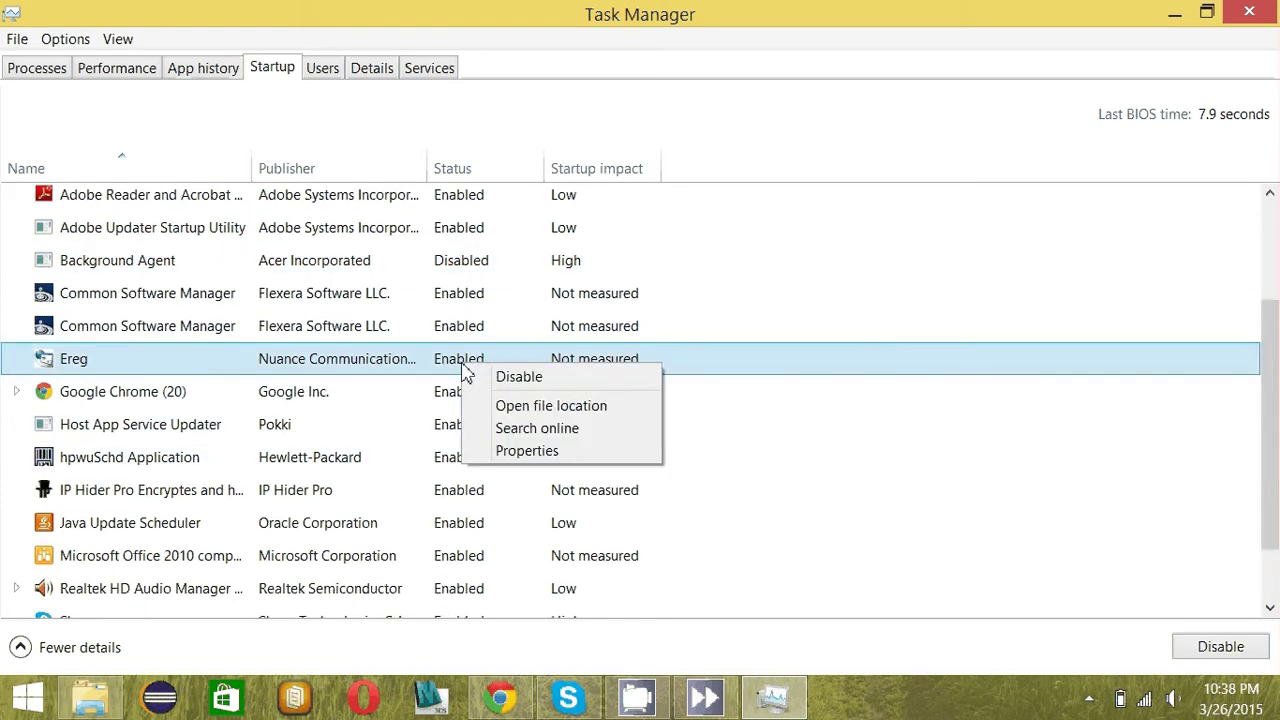
left_click(520, 376)
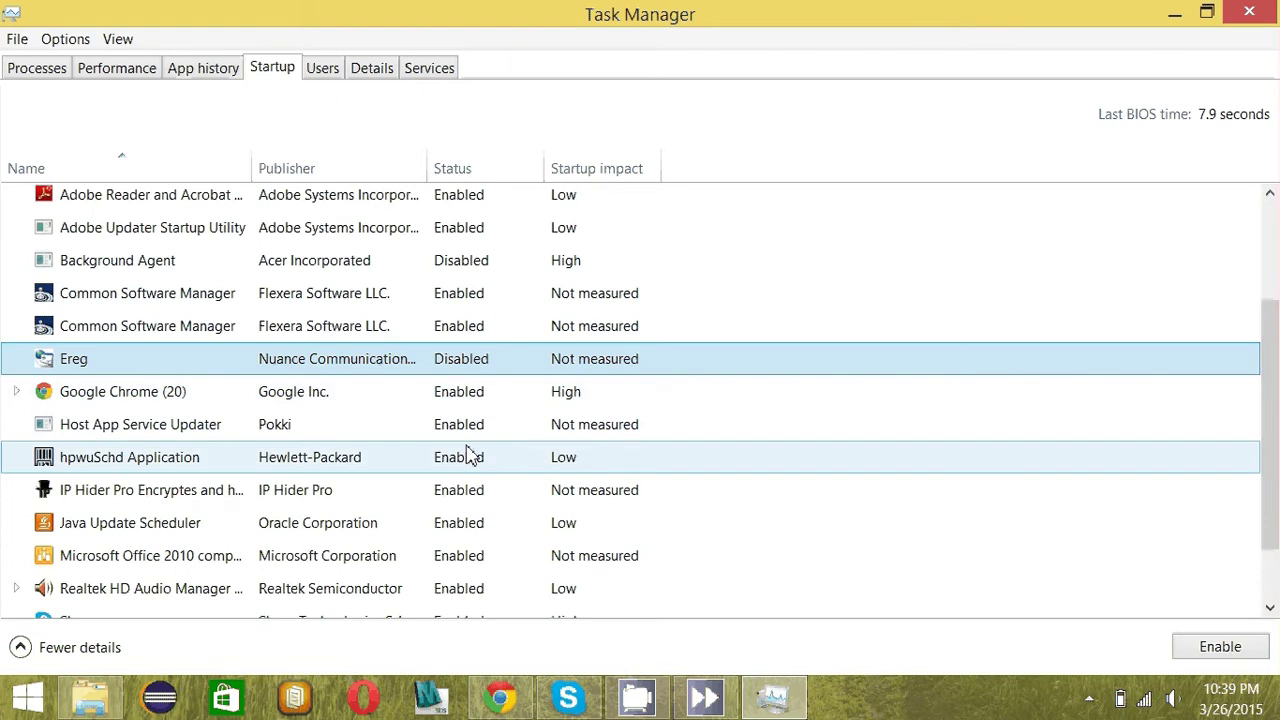
right_click(472, 507)
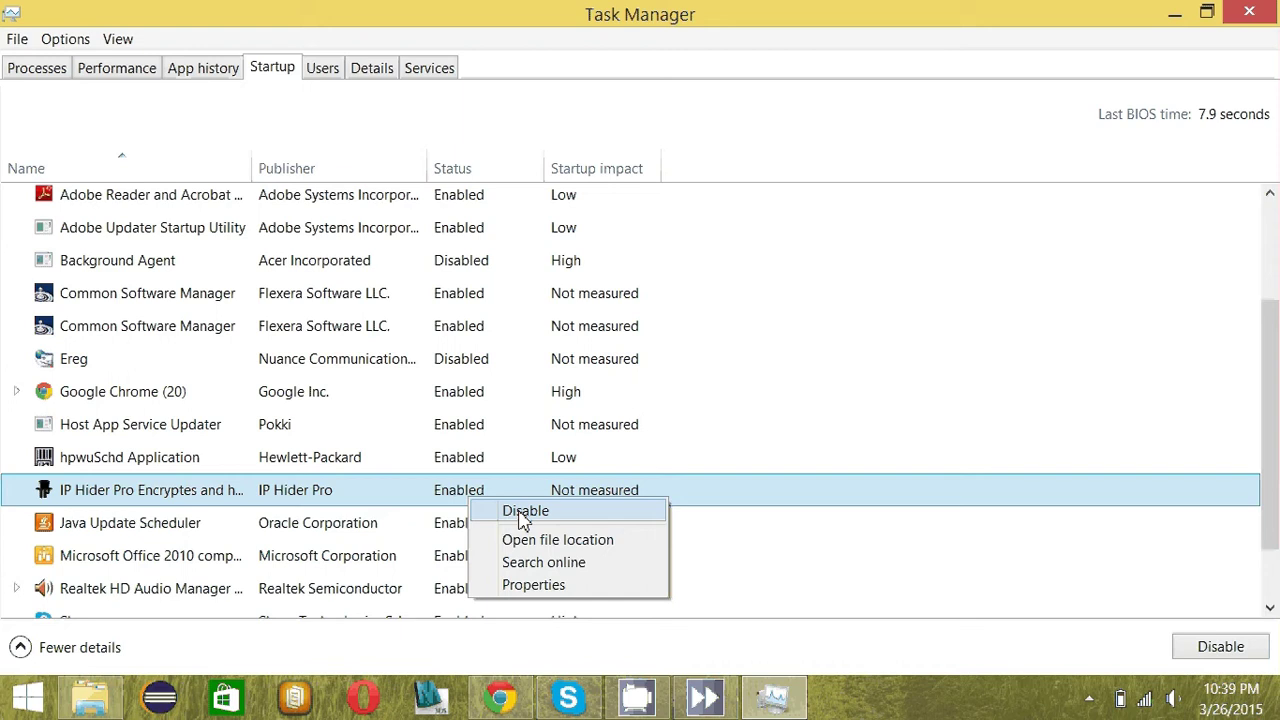
left_click(522, 511)
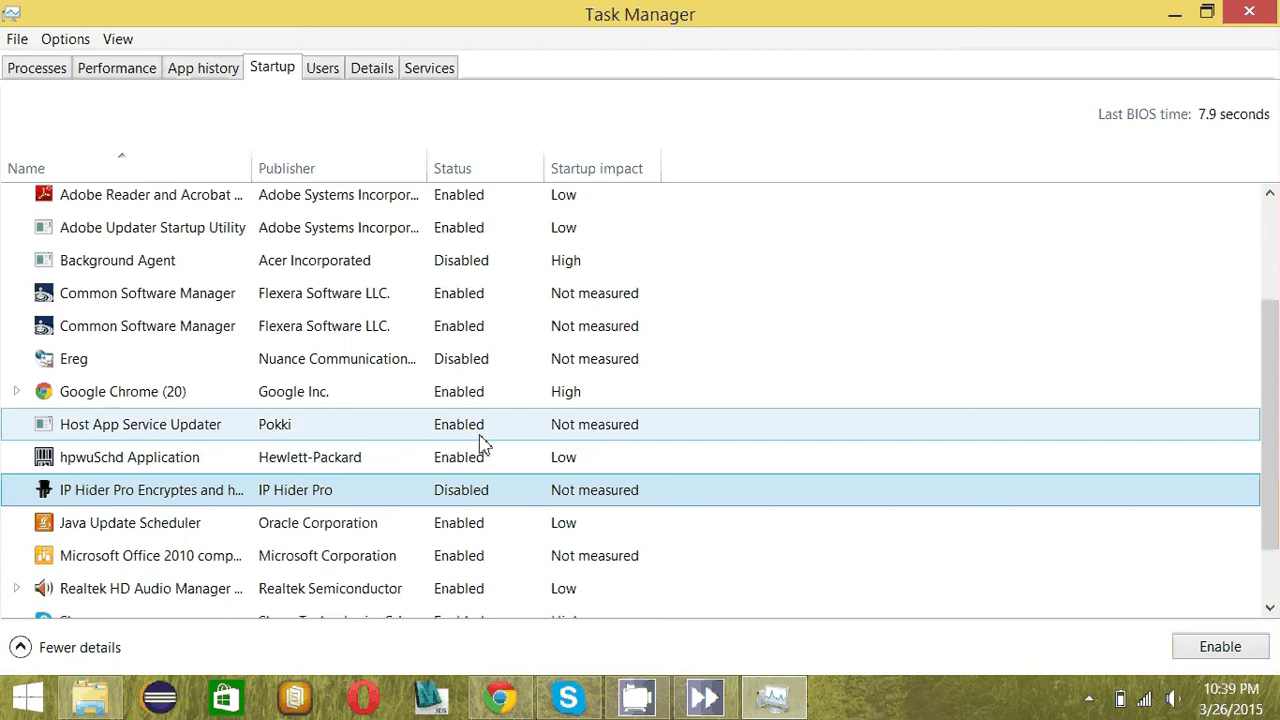
Review the remaining startup entries and compare them with the app history, running processes and CPU performance views.
scroll(497, 443, "down", 2)
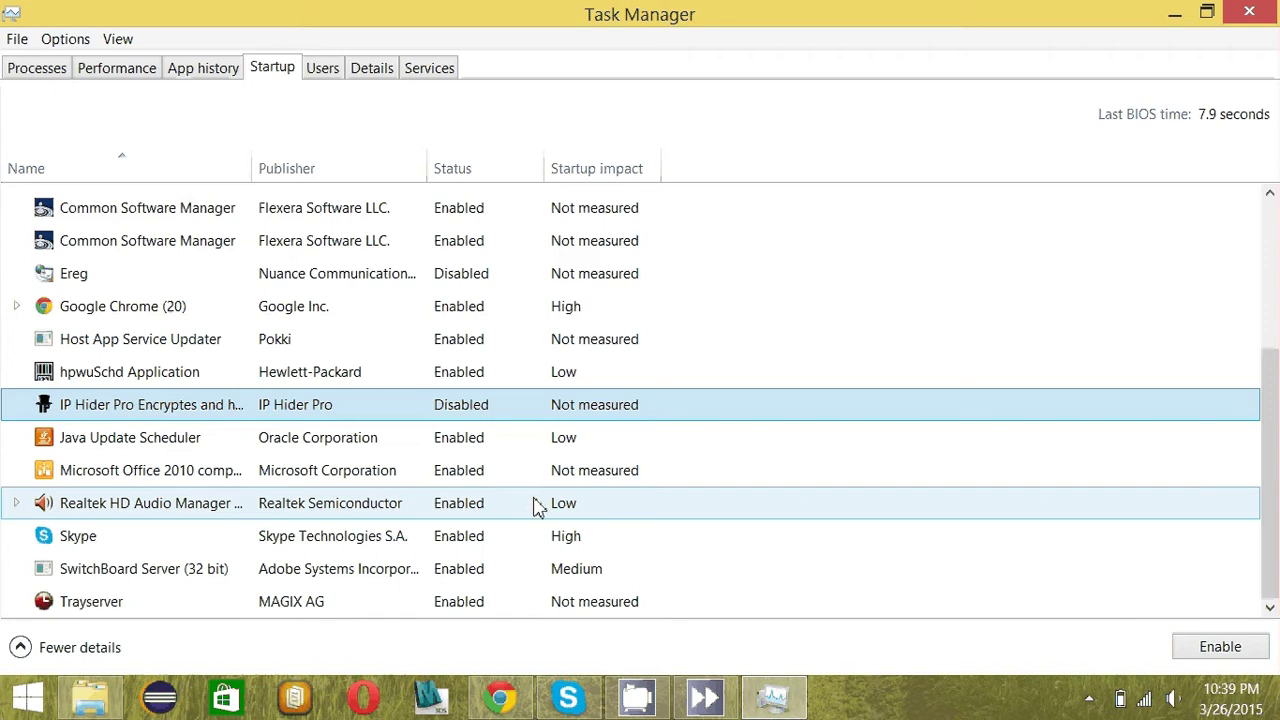
scroll(534, 528, "up", 2)
scroll(534, 530, "up", 2)
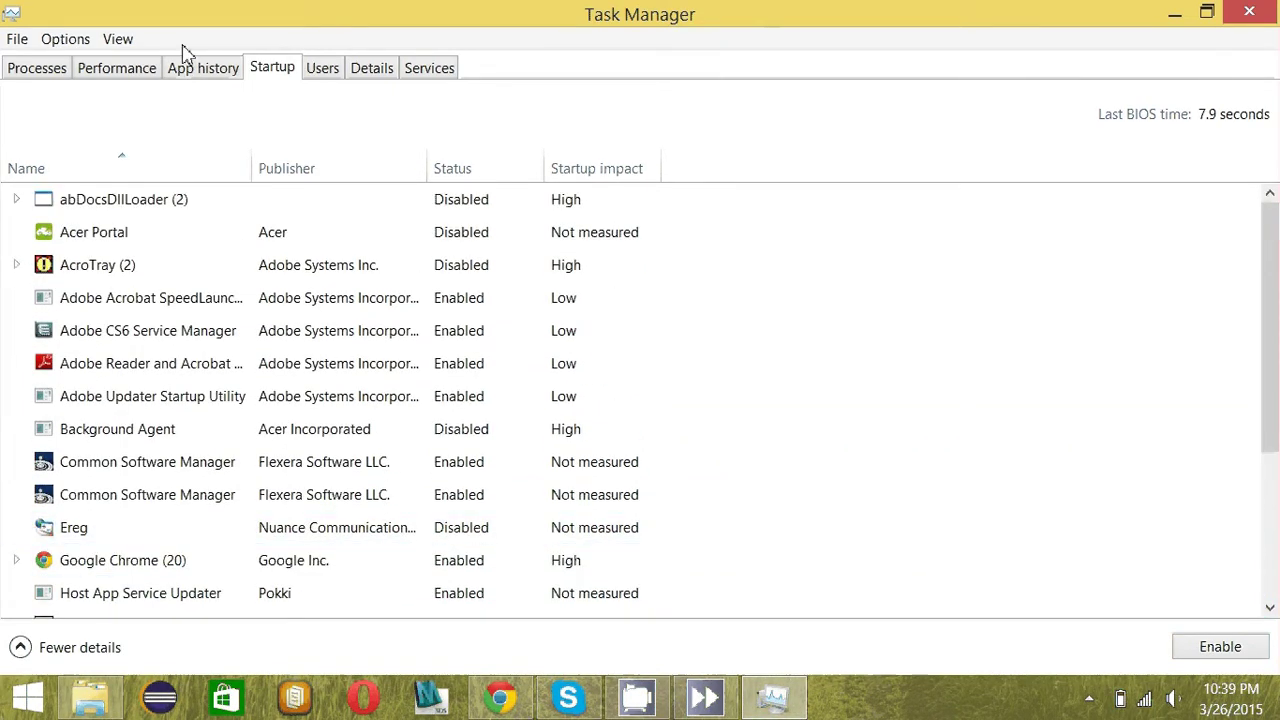
left_click(206, 75)
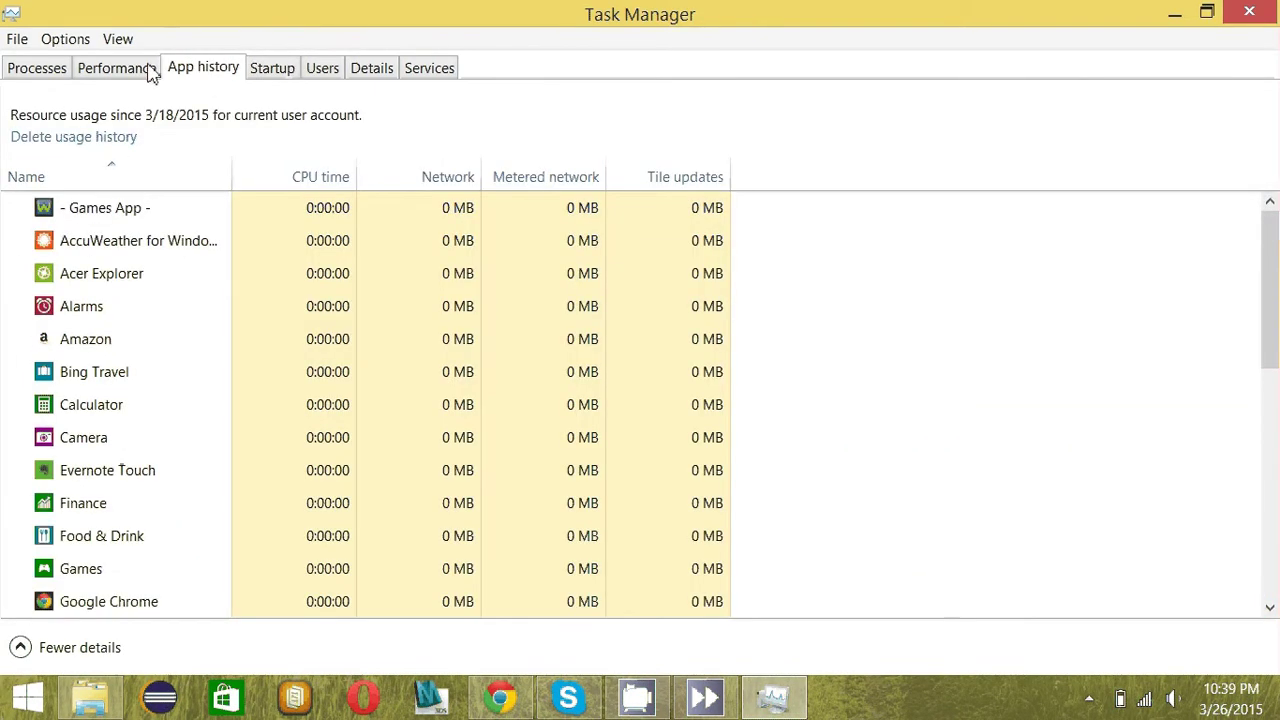
left_click(50, 66)
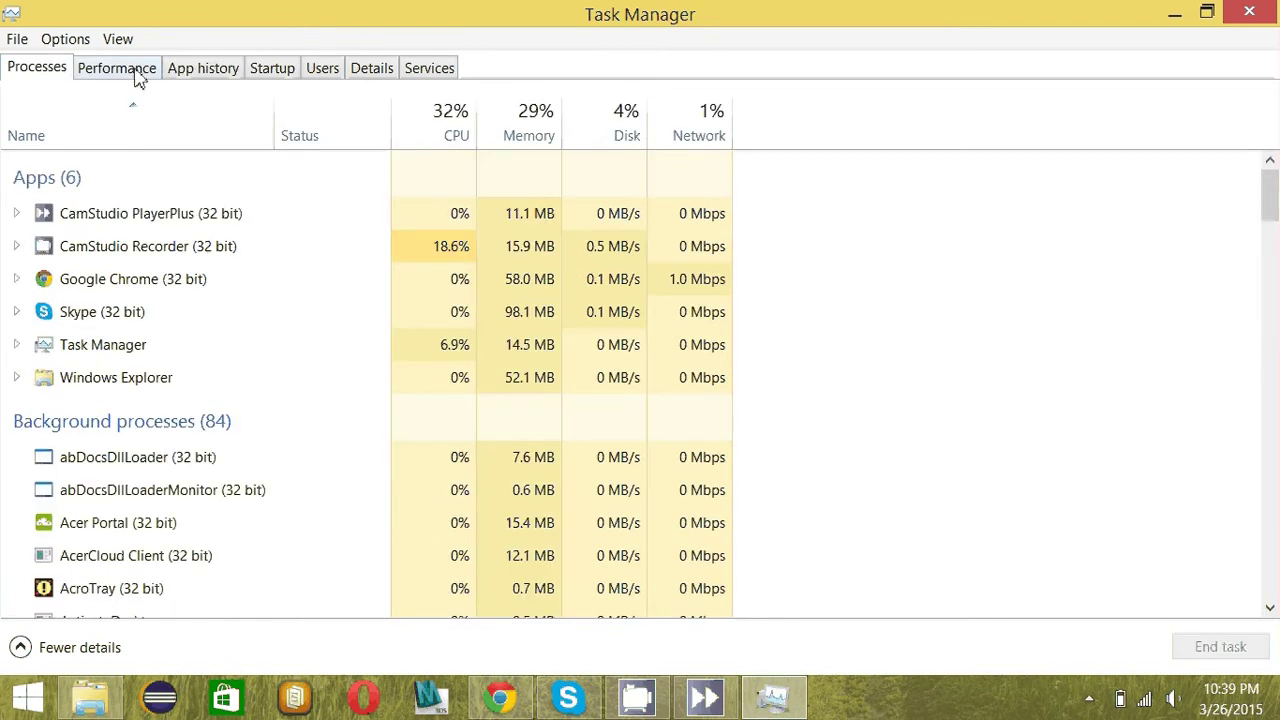
left_click(99, 72)
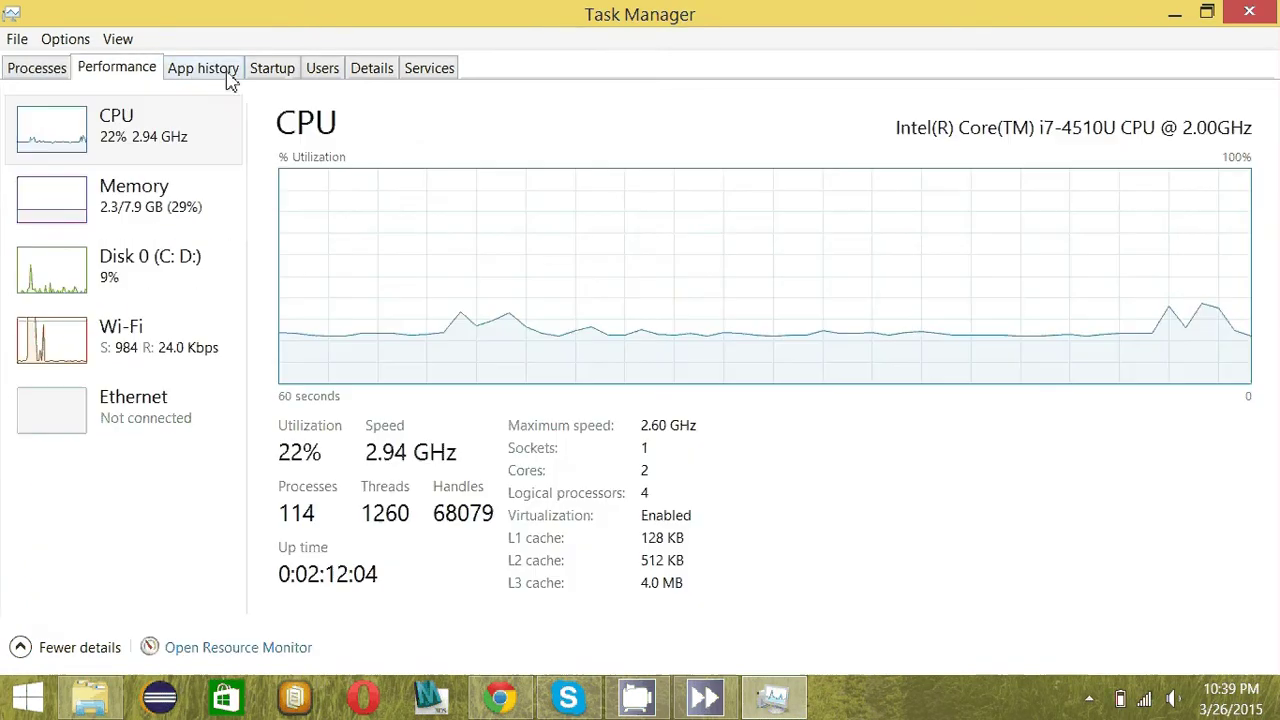
left_click(268, 72)
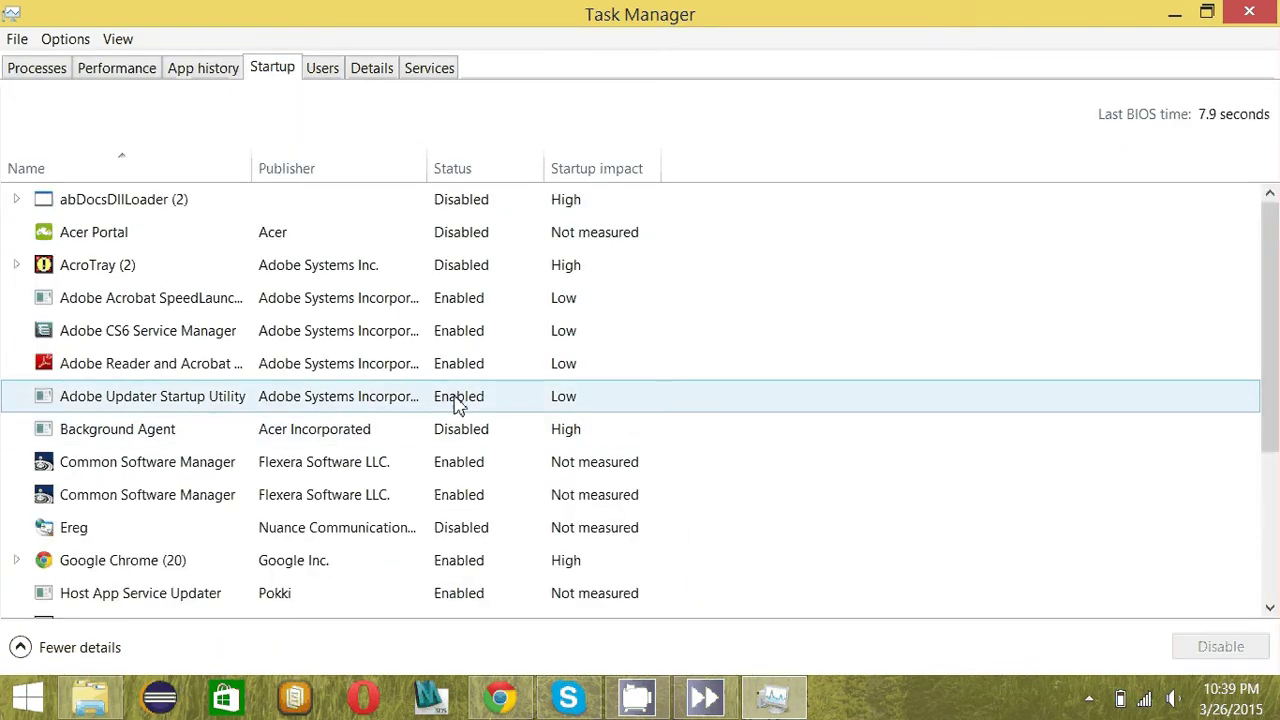
Check the hidden notification area icons for programs running in the background.
left_click(1090, 700)
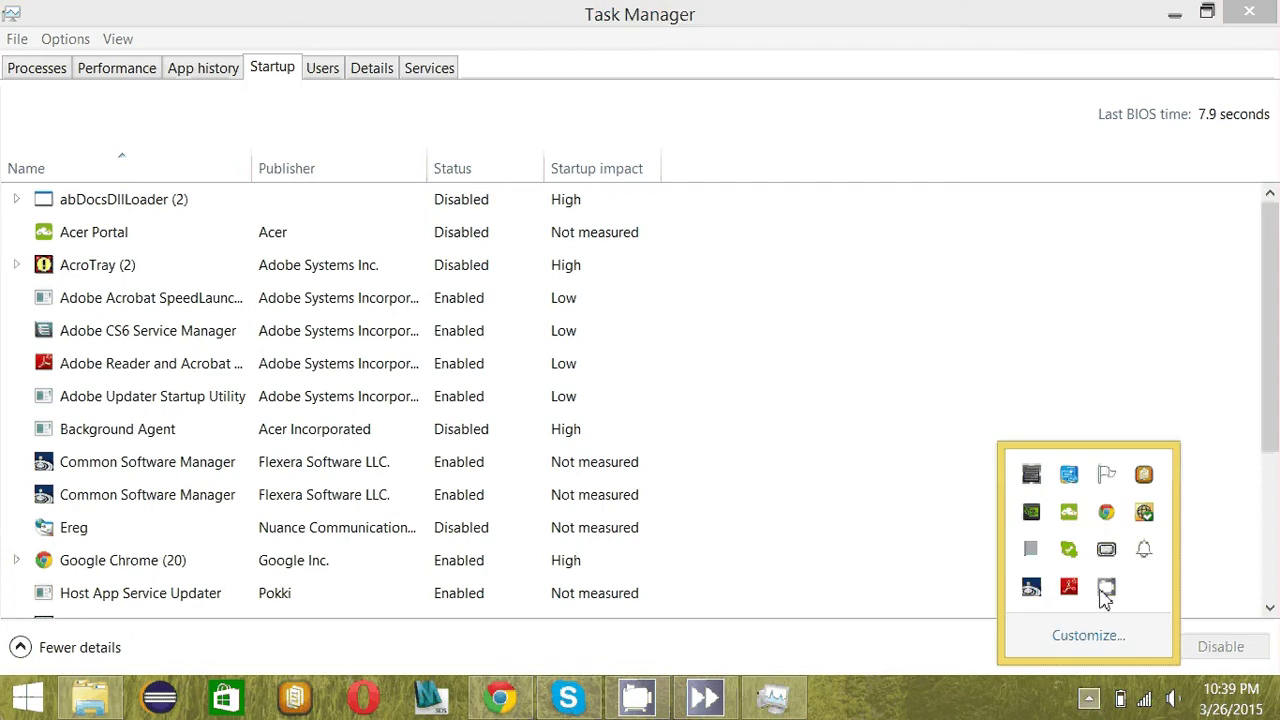
left_click(907, 718)
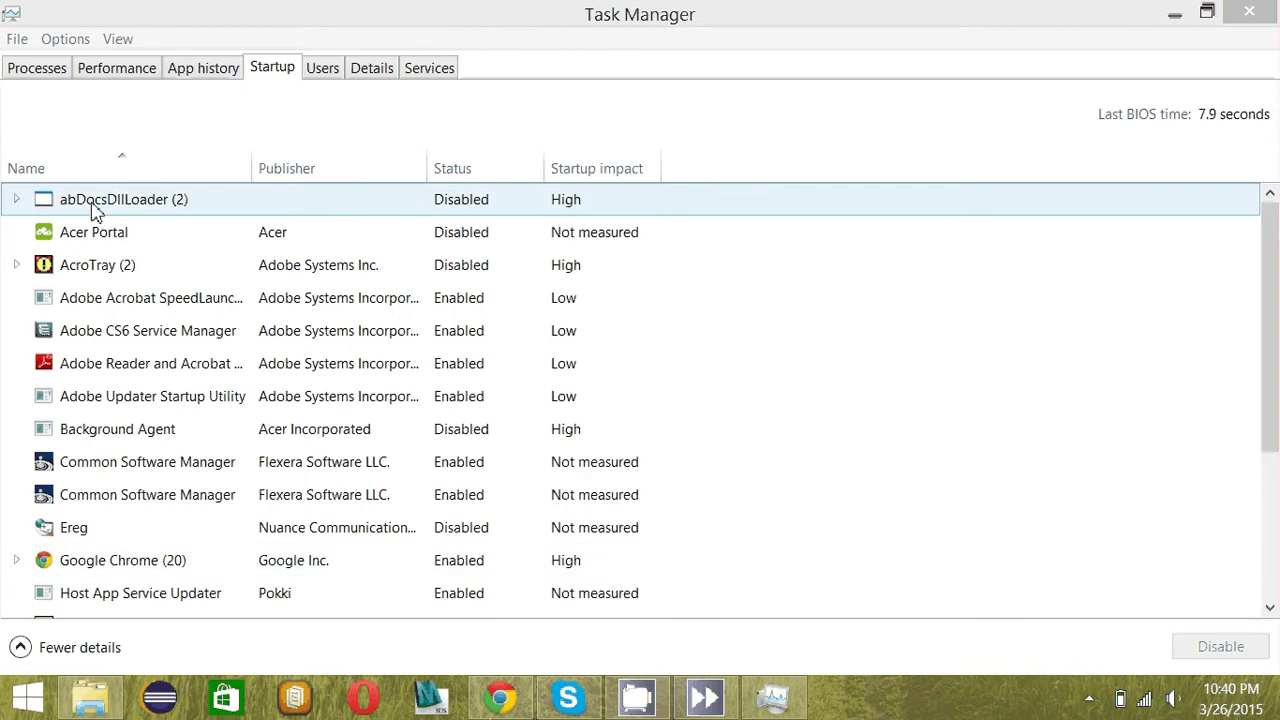
End the abDocsDllLoader and abDocsDllLoaderMonitor background processes in the running processes list.
left_click(37, 68)
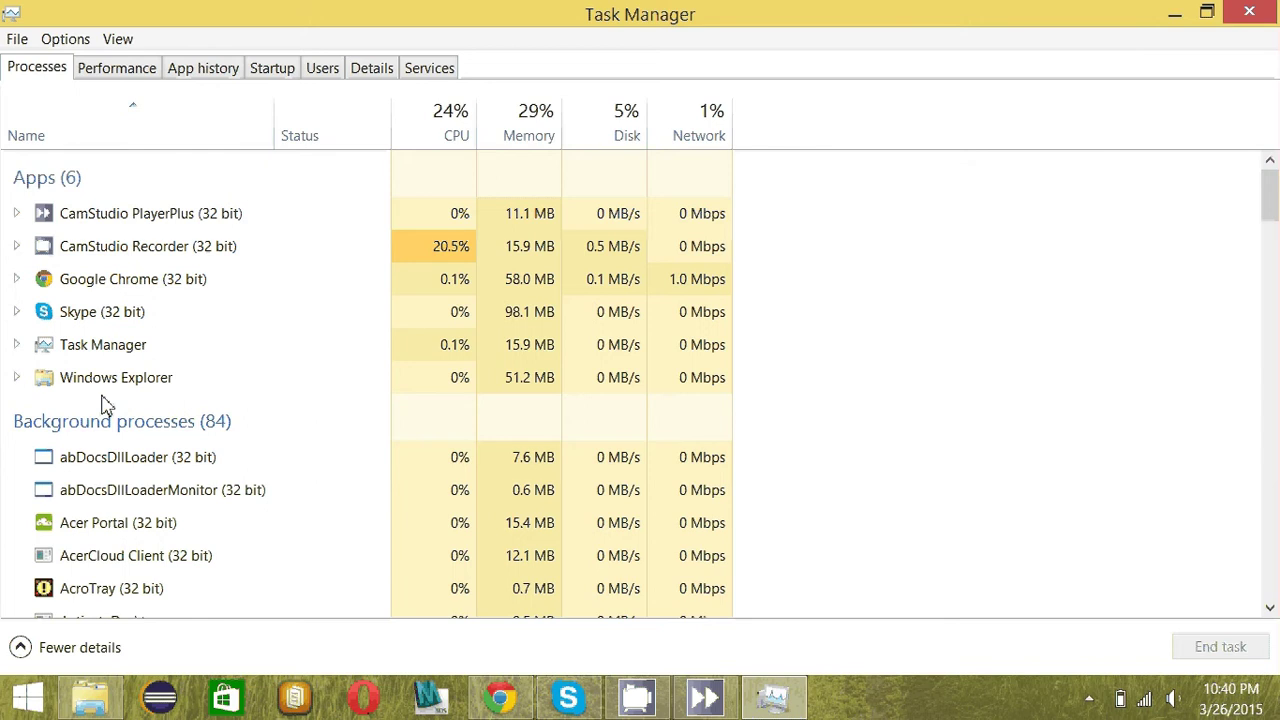
left_click(145, 386)
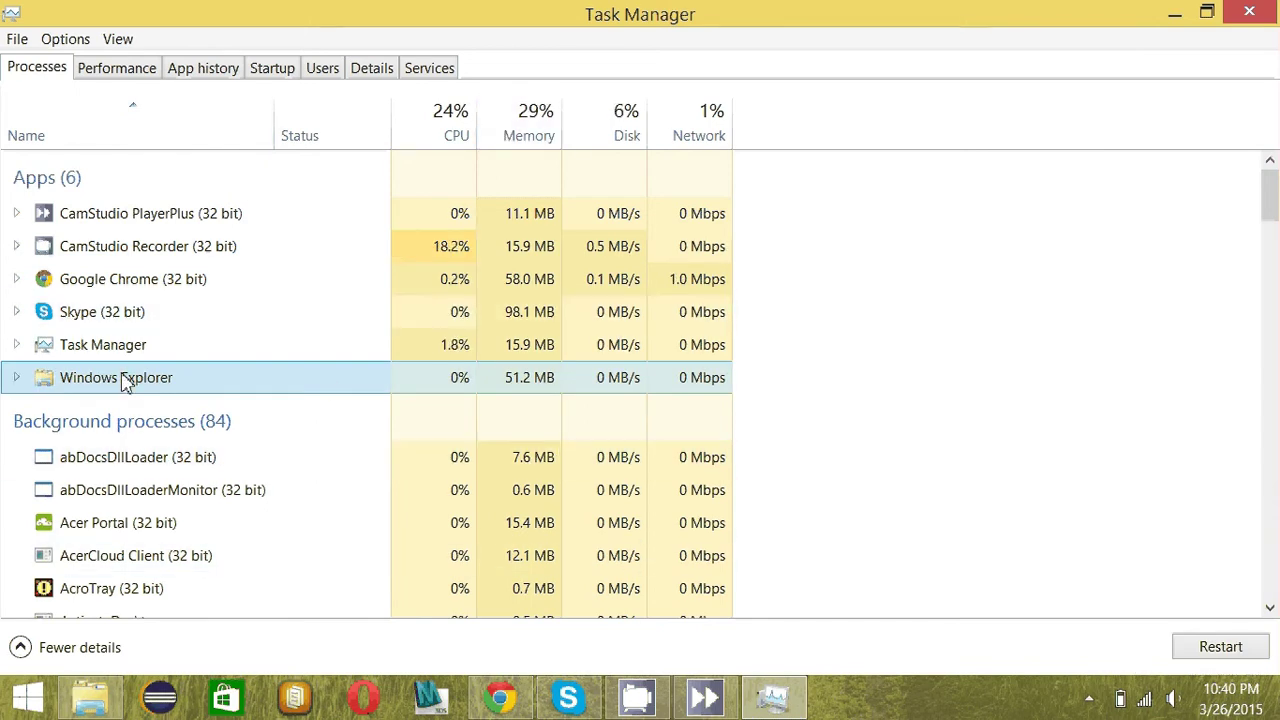
left_click(143, 458)
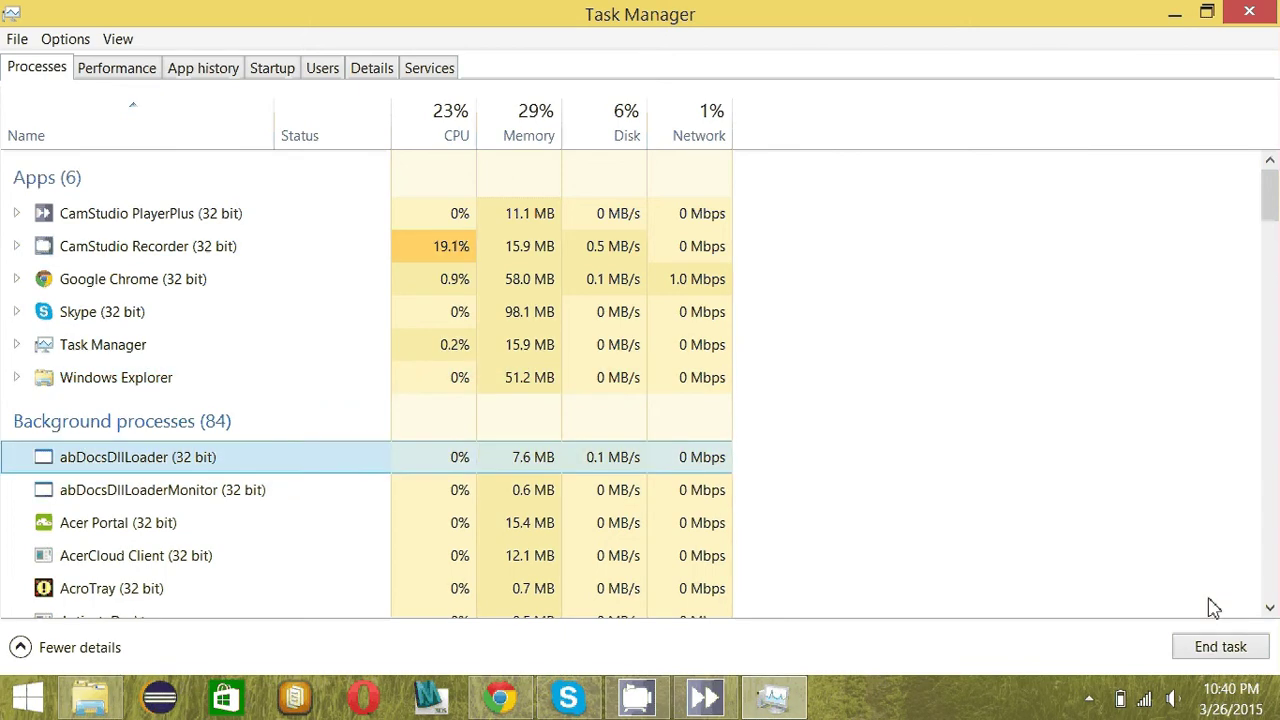
left_click(1211, 652)
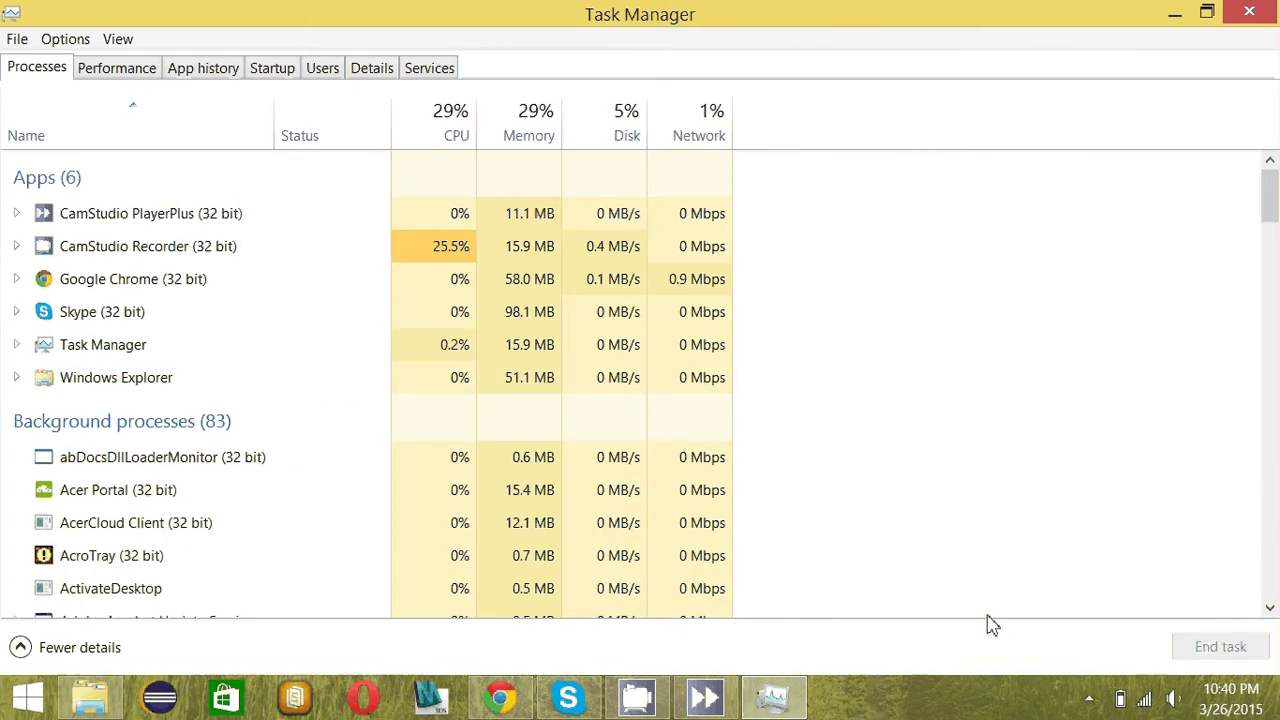
left_click(416, 452)
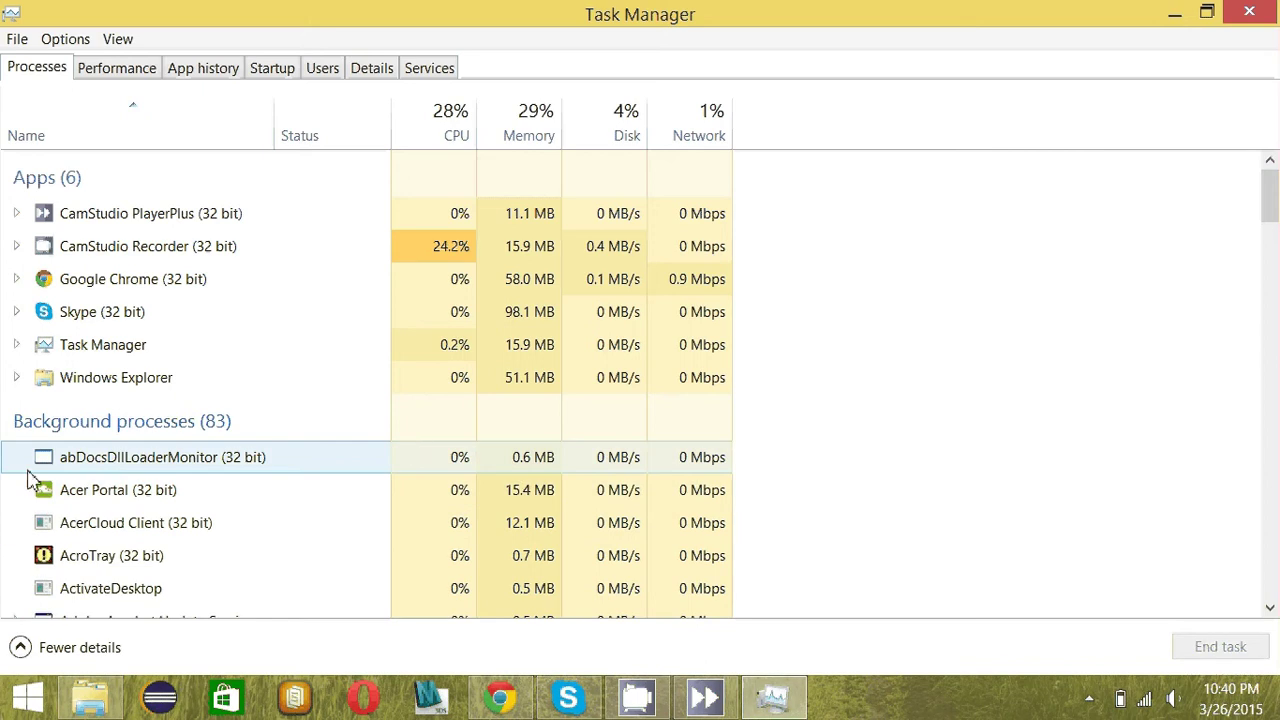
left_click(1165, 638)
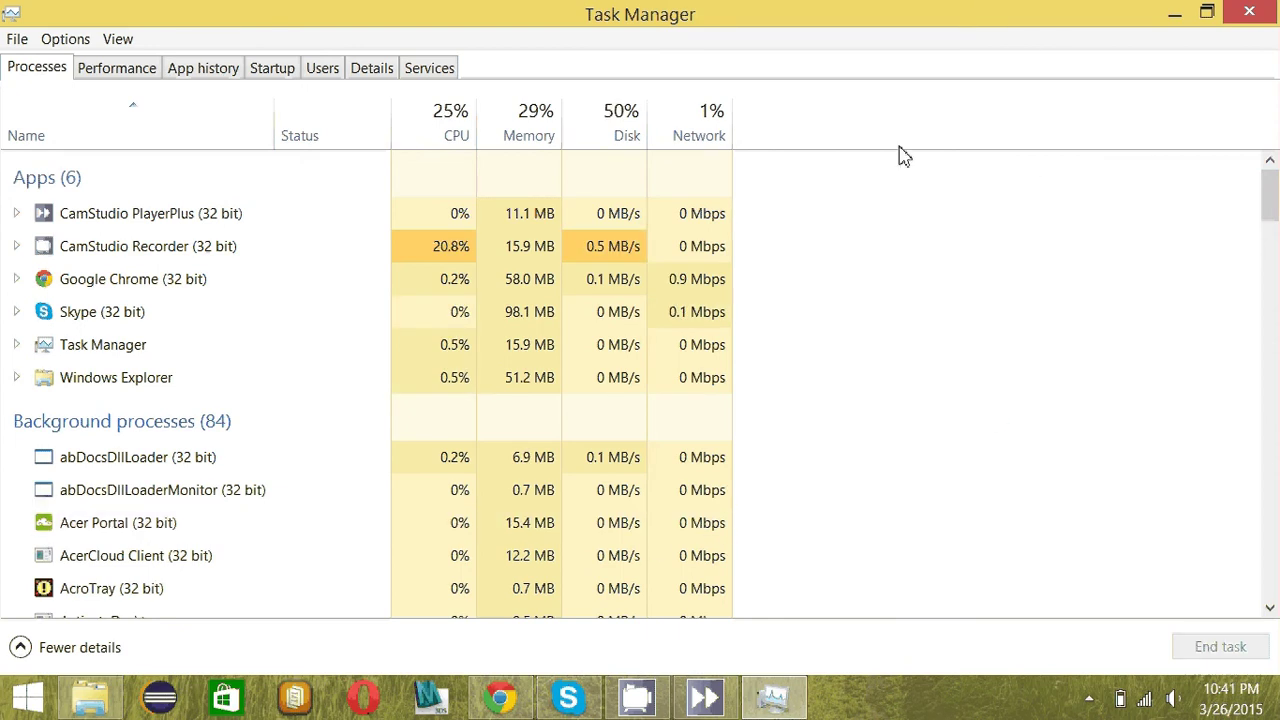
Minimize Task Manager to the desktop and show the hidden notification area icons.
left_click(634, 700)
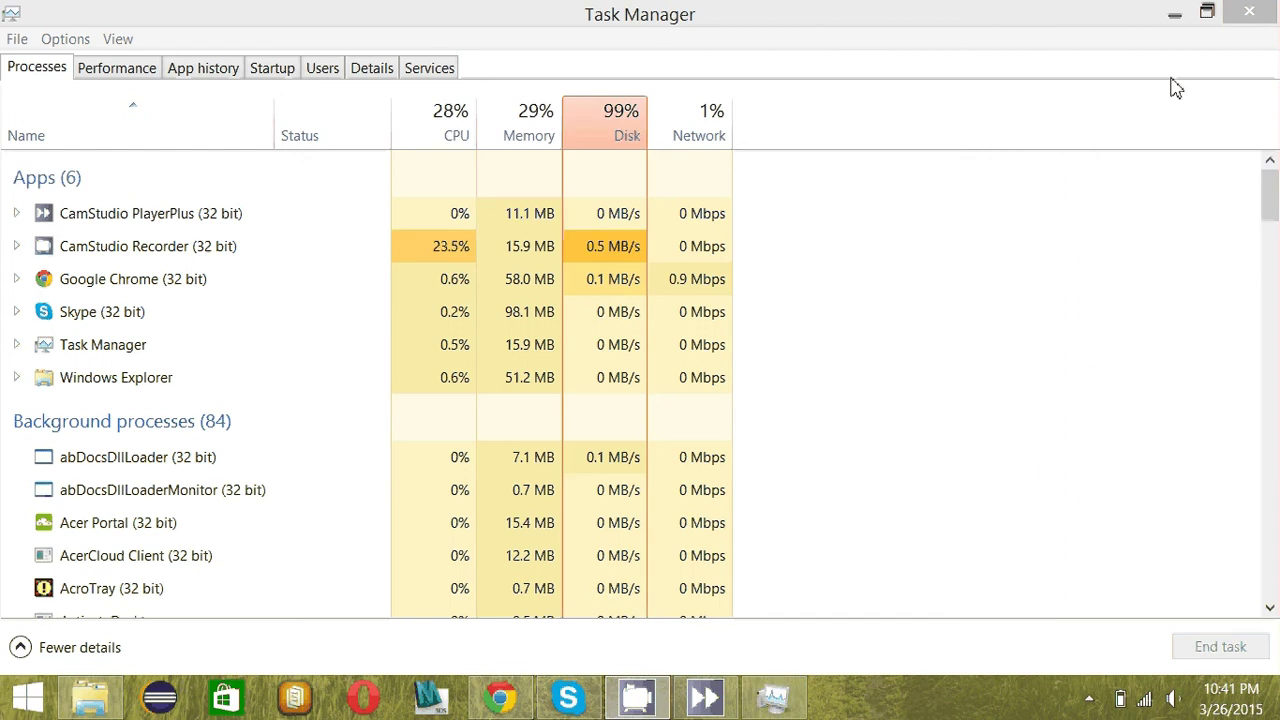
left_click(1176, 14)
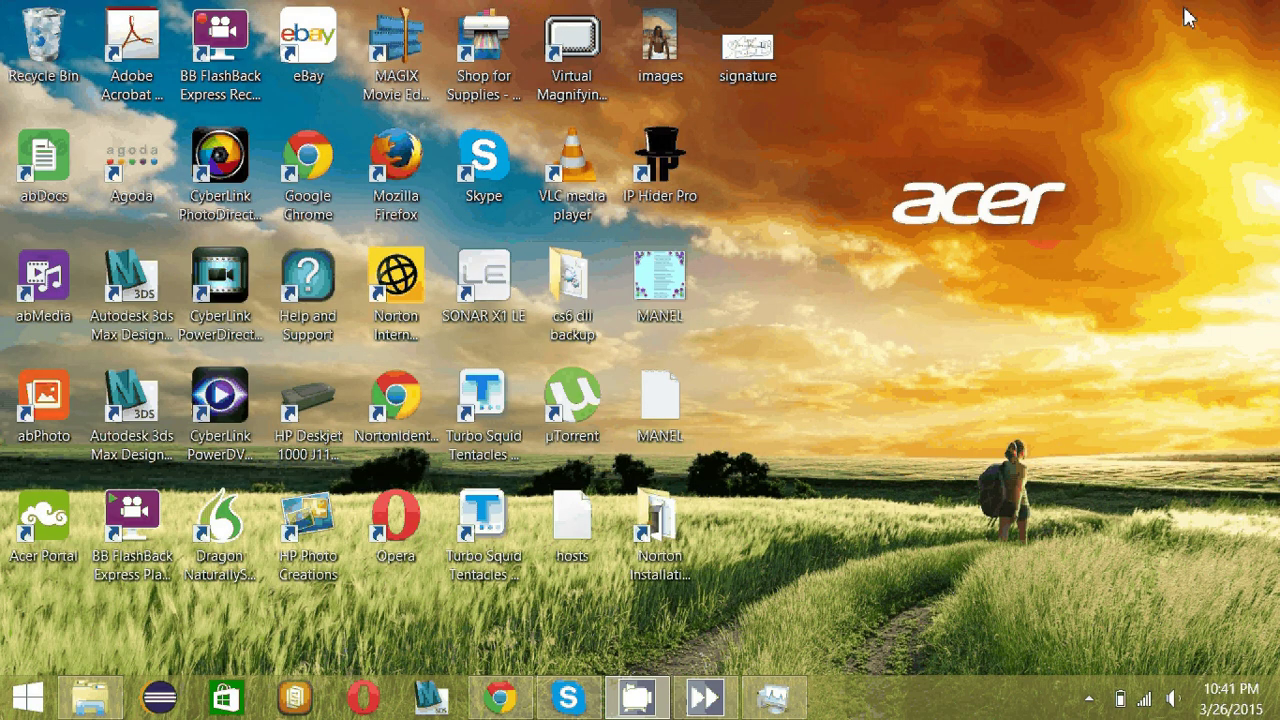
left_click(1088, 699)
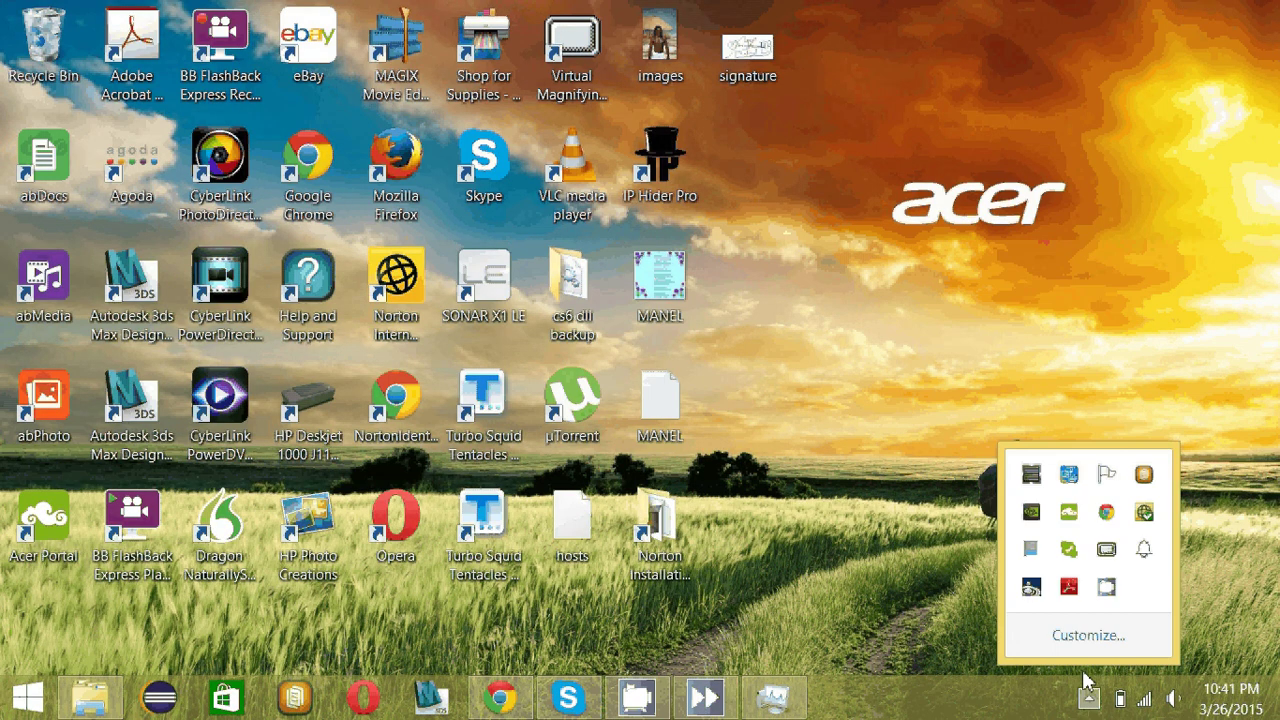